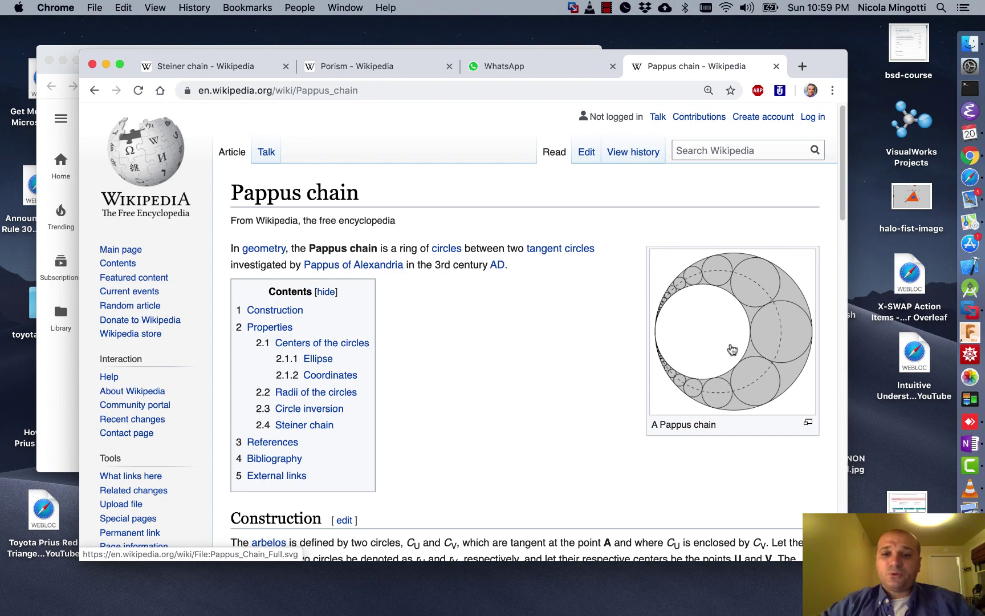
Step: Switch to FreeCAD with the finished pappo-chain sketch and expand its window to full screen
key(ctrl+Right)
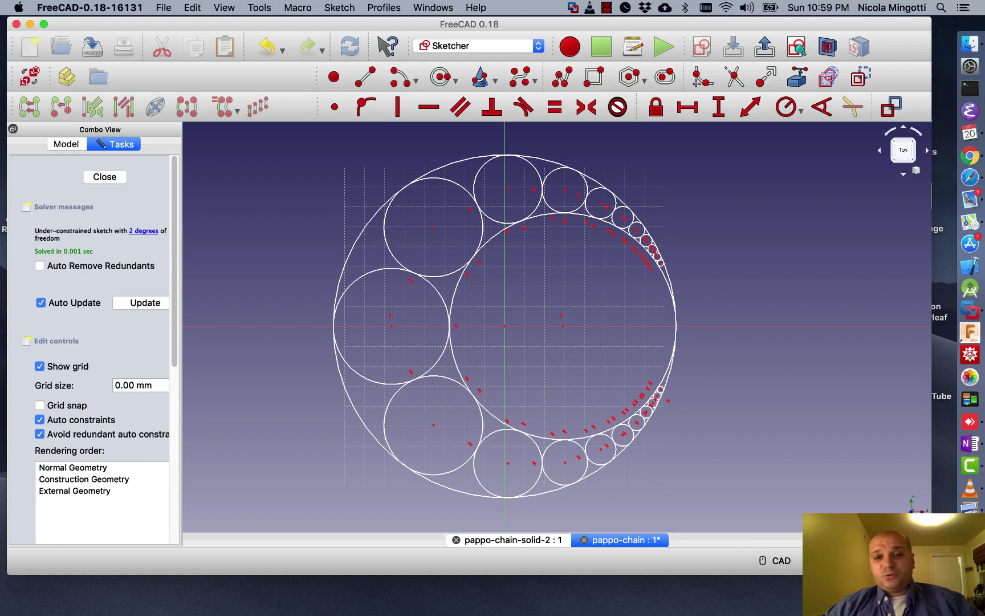
drag(932, 573, 944, 594)
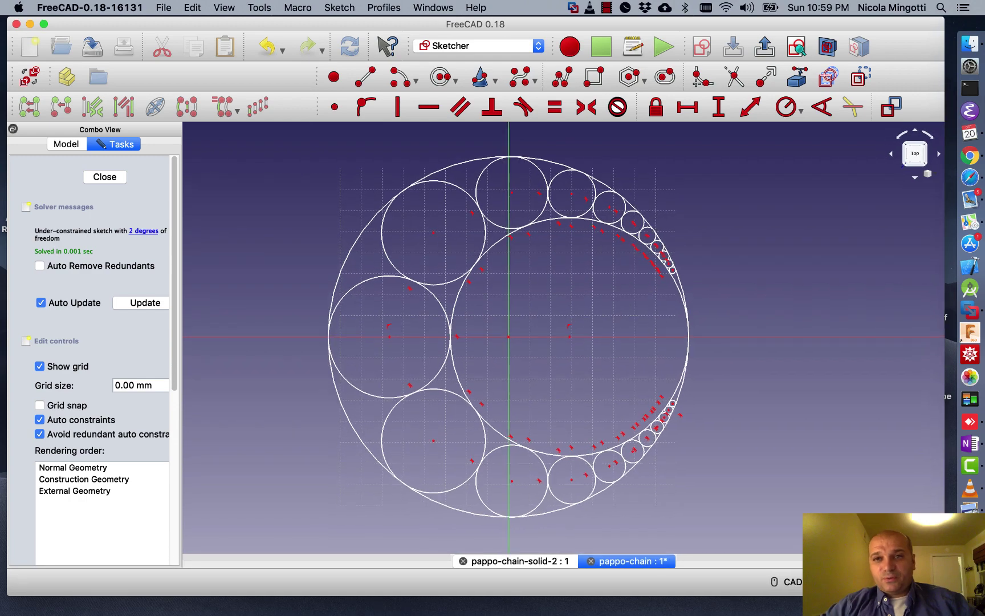
click(44, 24)
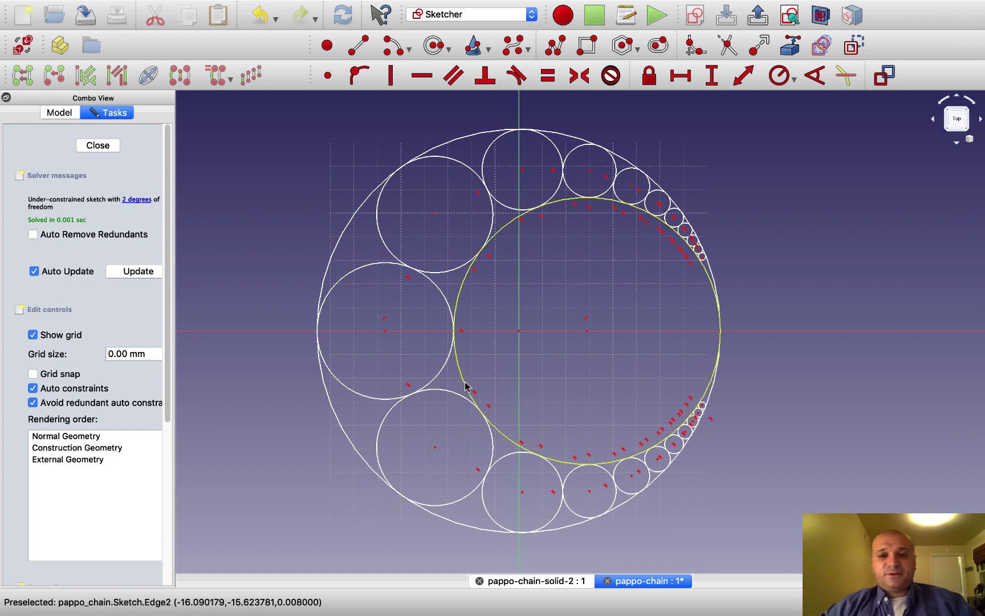
Step: Resize the large inner circle of the finished Pappus chain sketch to demonstrate its constraints, and close the sketch
drag(462, 379, 460, 420)
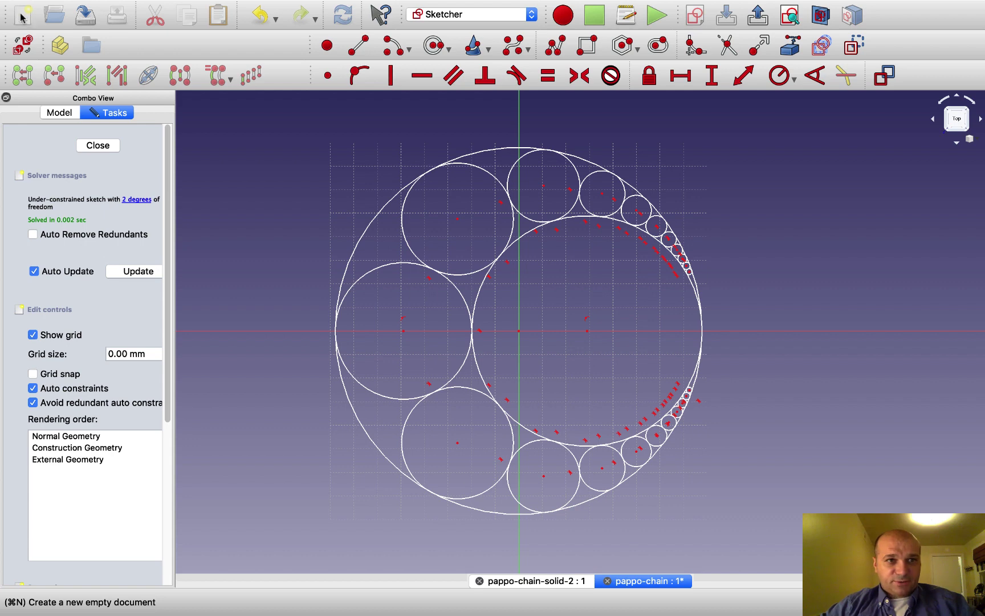
click(99, 146)
middle_drag(457, 308, 379, 368)
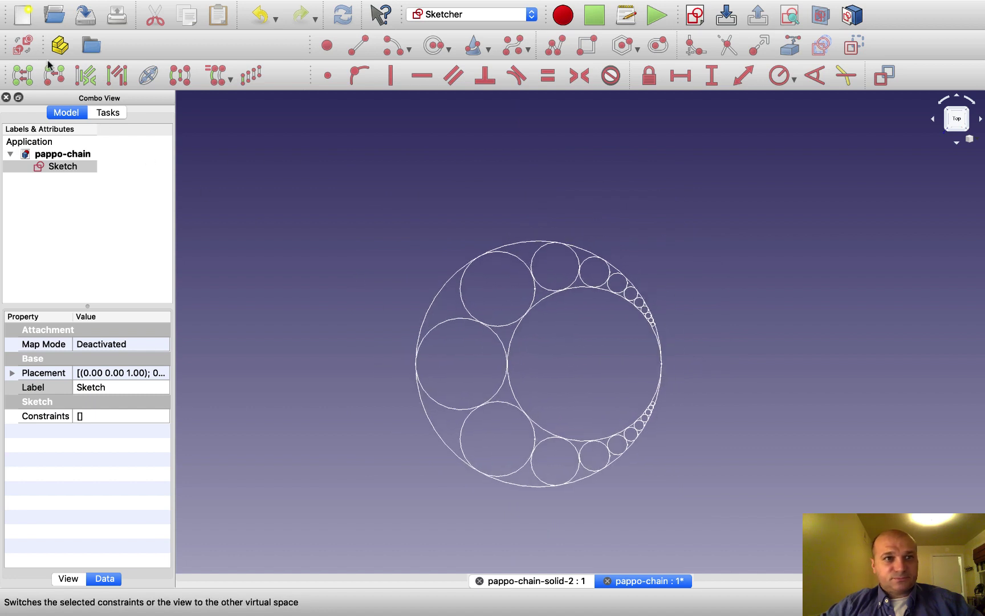
Step: Create a new empty document and switch to the Part Design workbench
click(20, 9)
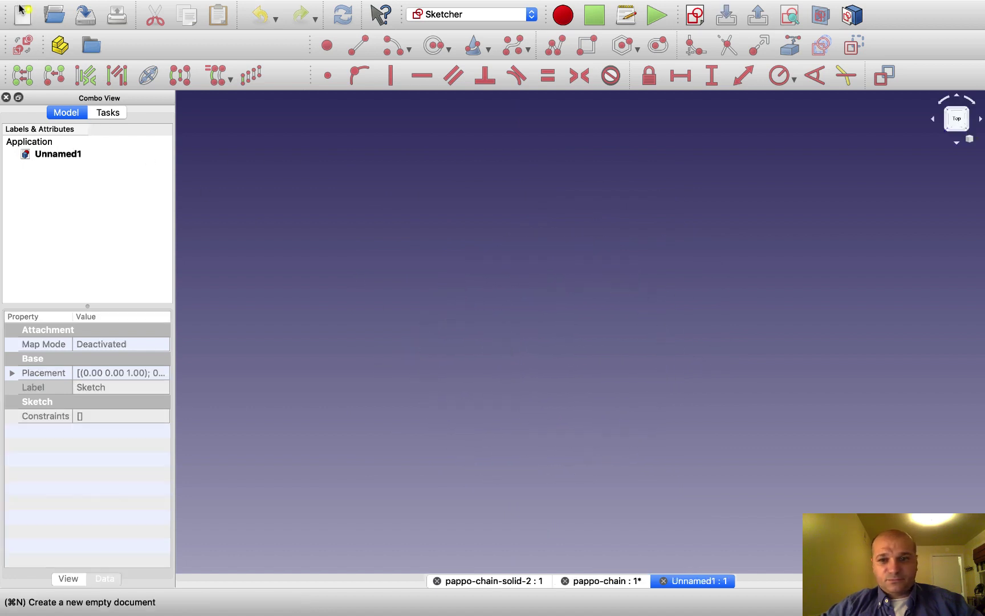
click(513, 16)
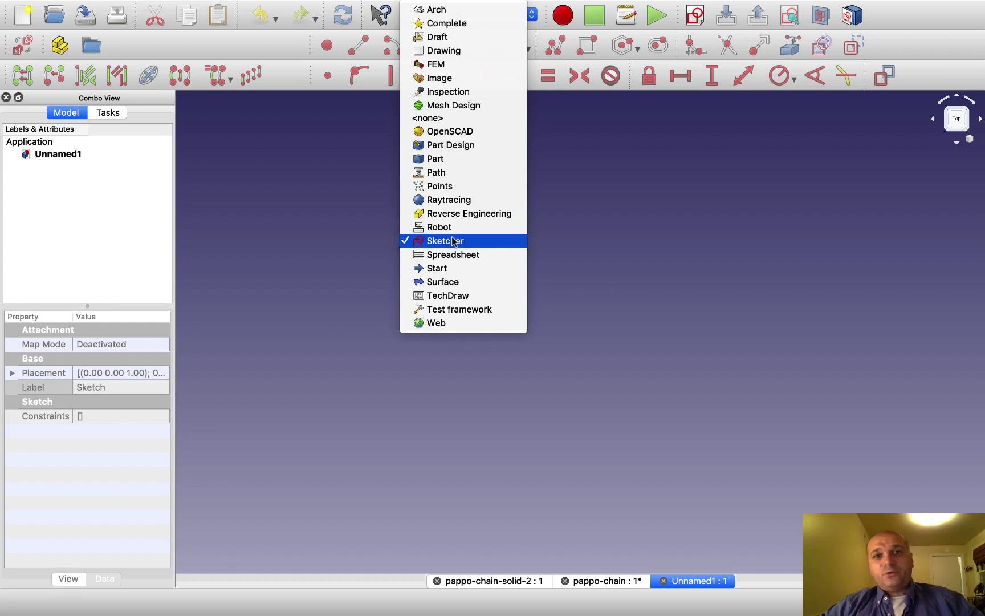
click(451, 146)
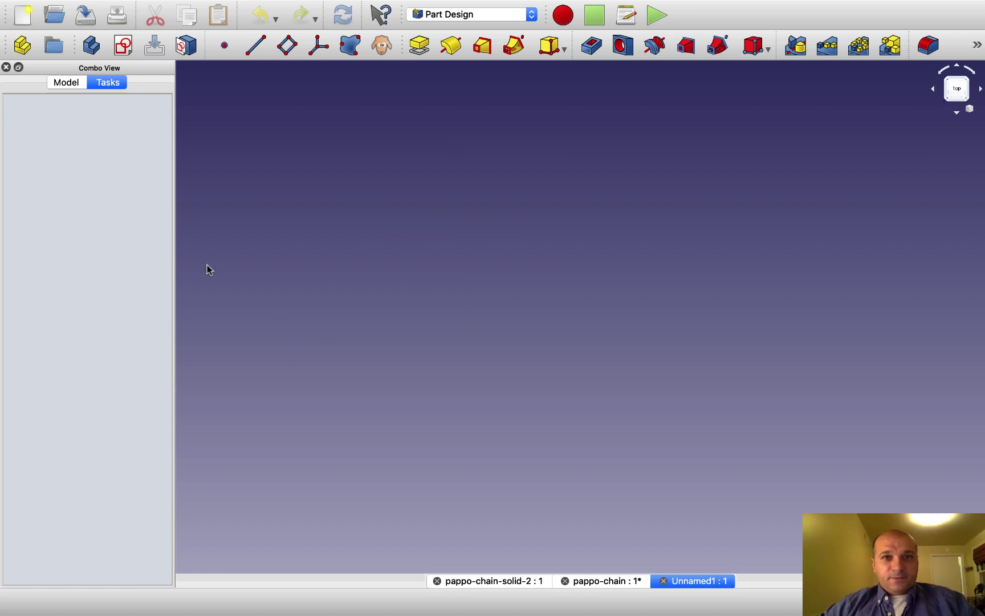
Step: Create a new sketch on the XY_Plane base plane
click(124, 46)
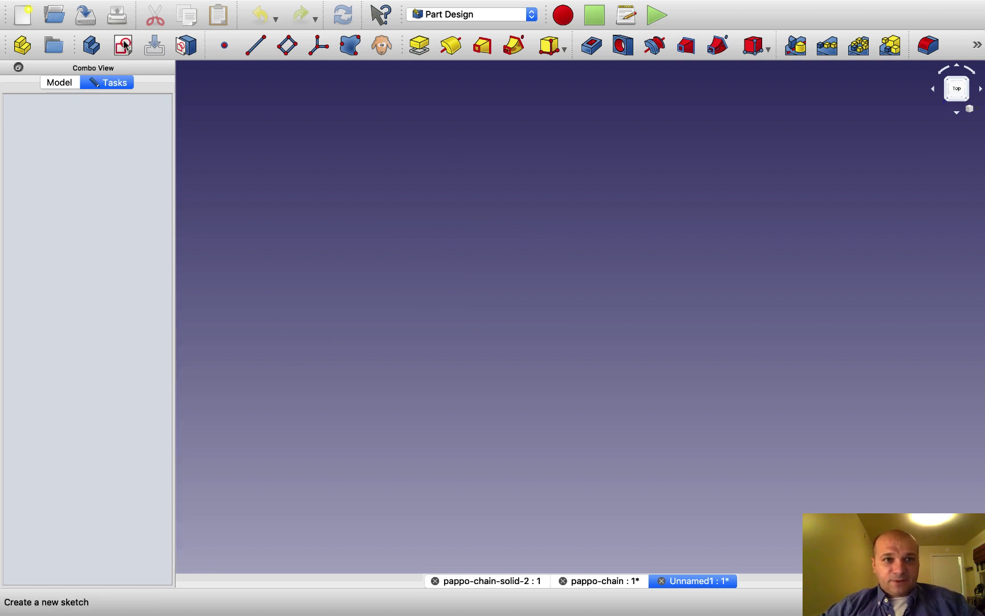
click(69, 173)
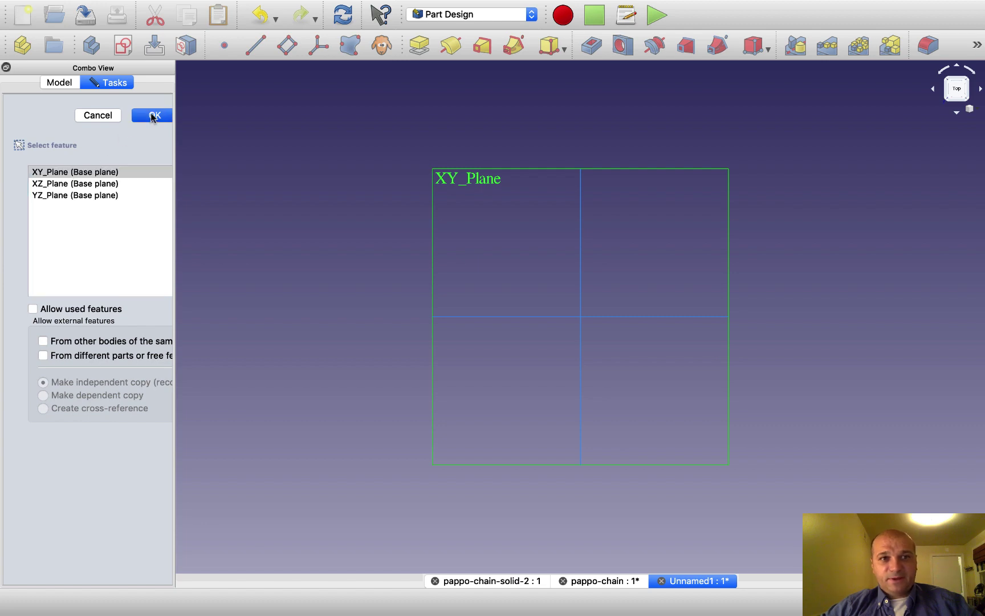
click(152, 116)
Step: Rearrange the sketch geometry and constraint tool rows, leaving more space before each group
scroll(642, 455, down, 5)
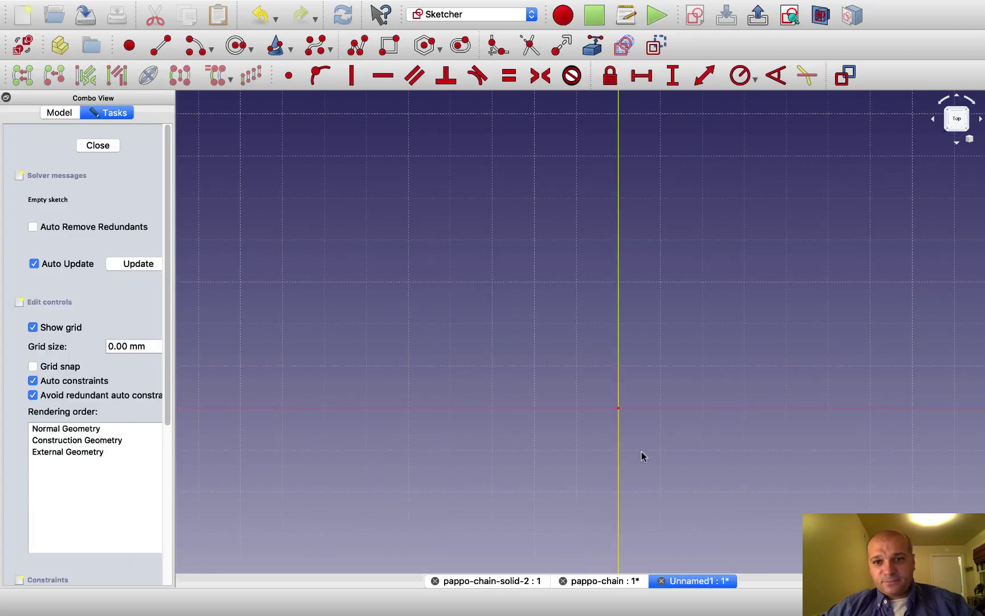
mouse_move(623, 380)
middle_down()
mouse_move(454, 249)
mouse_move(550, 323)
mouse_move(539, 288)
middle_up()
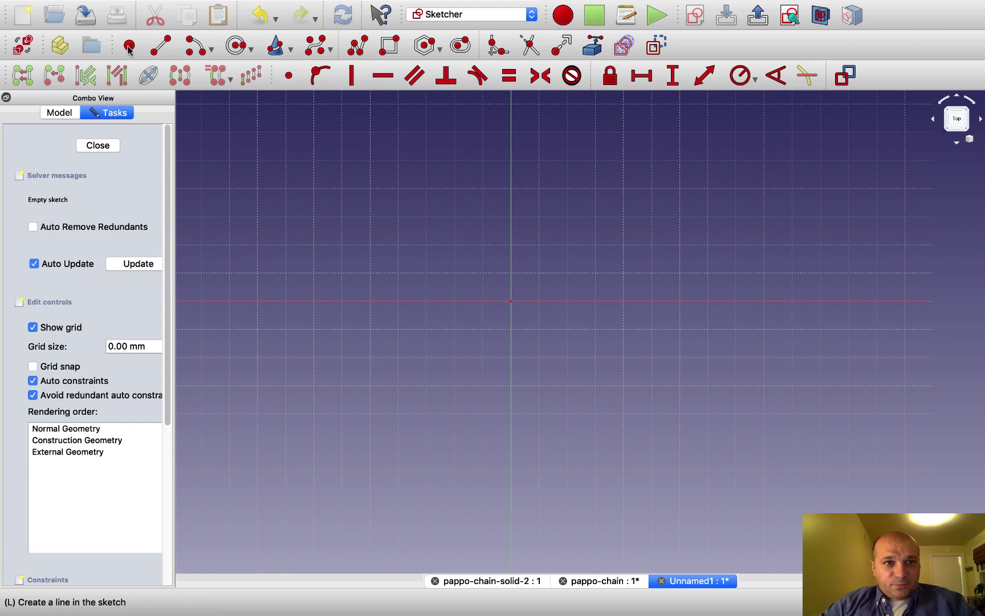
drag(112, 45, 355, 45)
drag(273, 78, 343, 75)
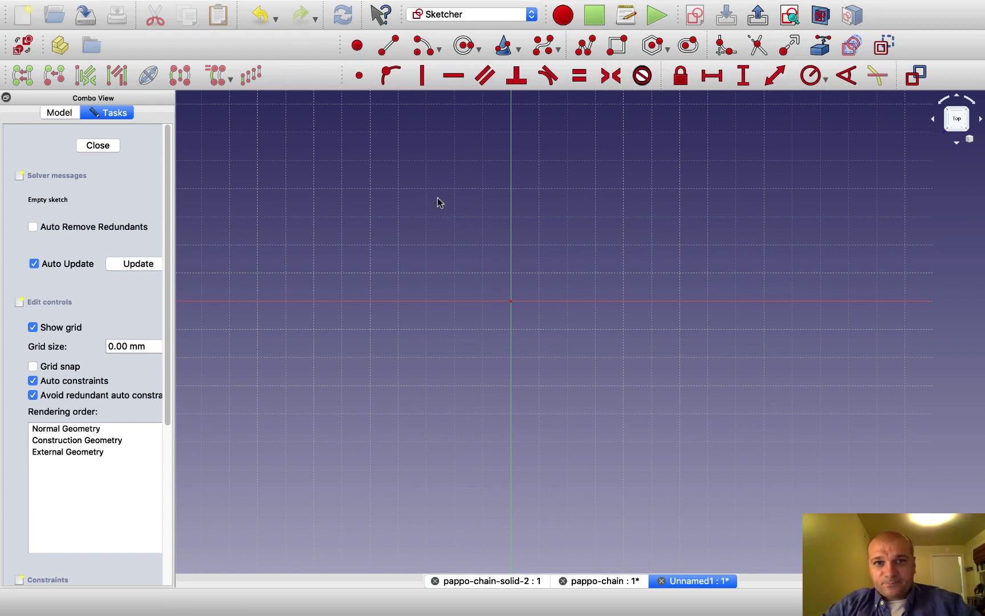
Step: Draw a circle away from the axes and make its centre coincident with the sketch origin
click(465, 46)
click(589, 230)
click(650, 234)
scroll(624, 356, up, 2)
scroll(624, 355, down, 4)
scroll(611, 410, up, 4)
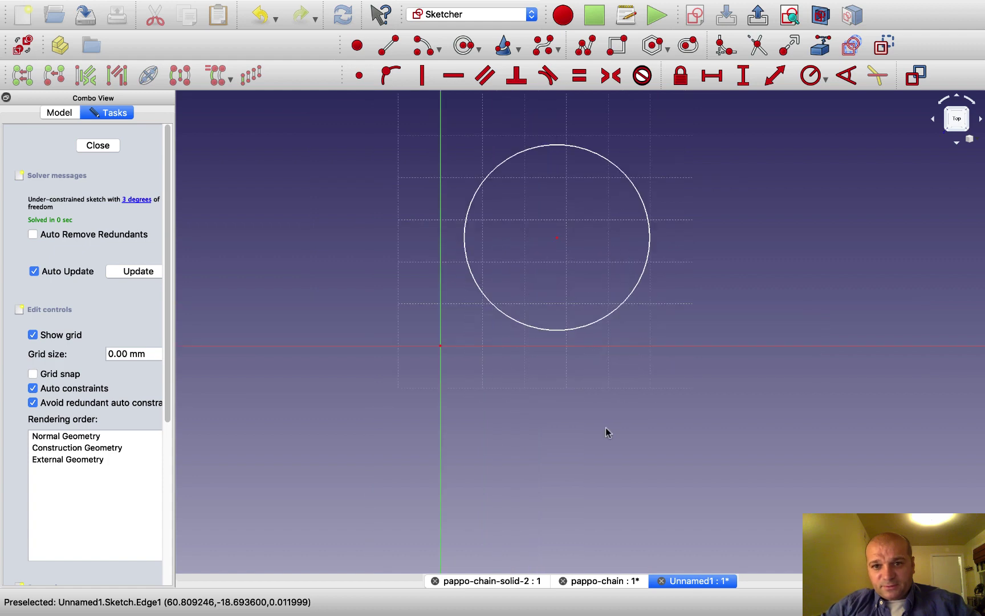
click(557, 238)
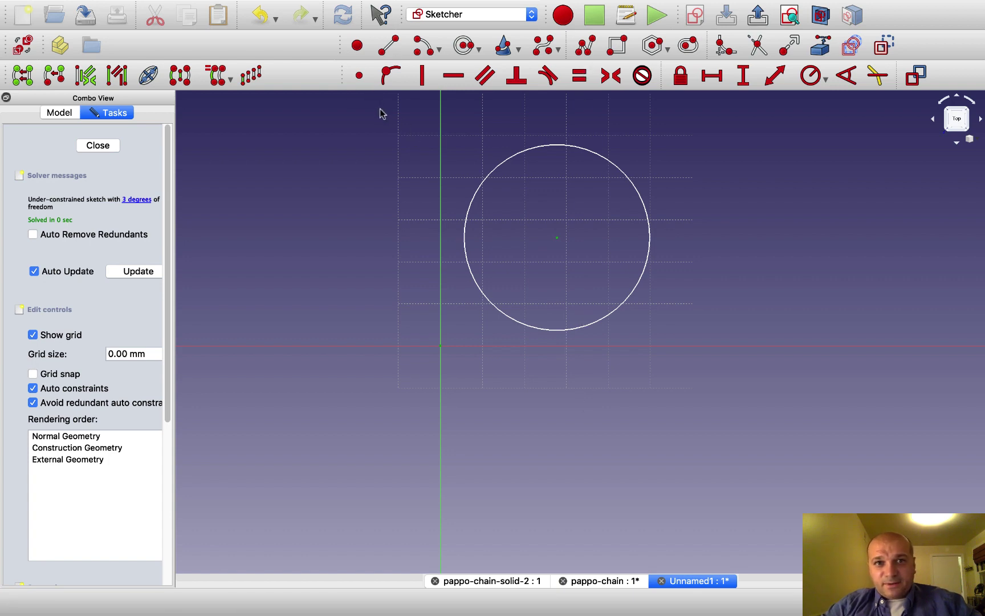
click(359, 77)
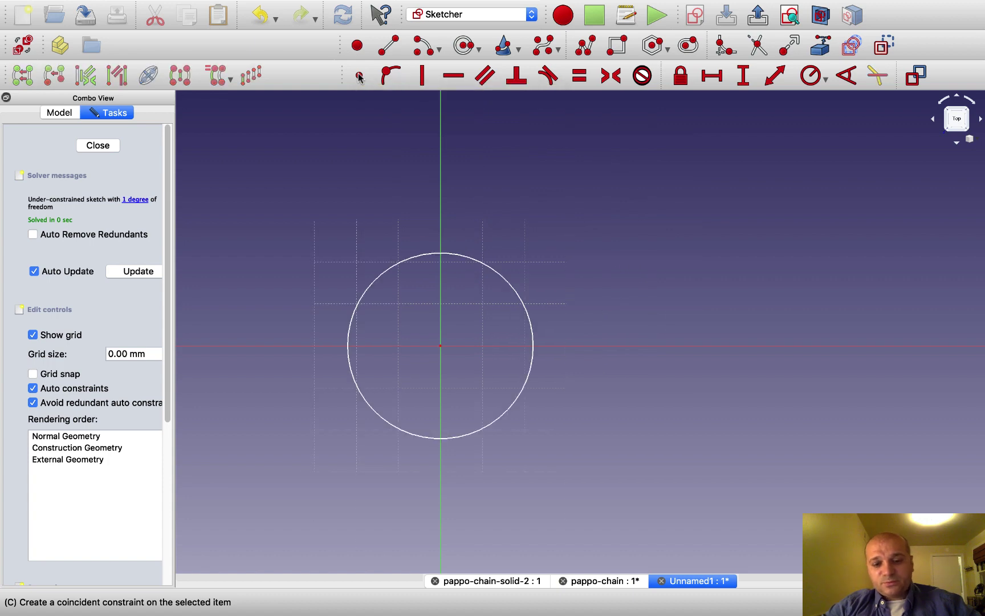
Step: Draw a second, smaller circle inside the first, centred above and to the right of the origin
scroll(475, 330, up, 8)
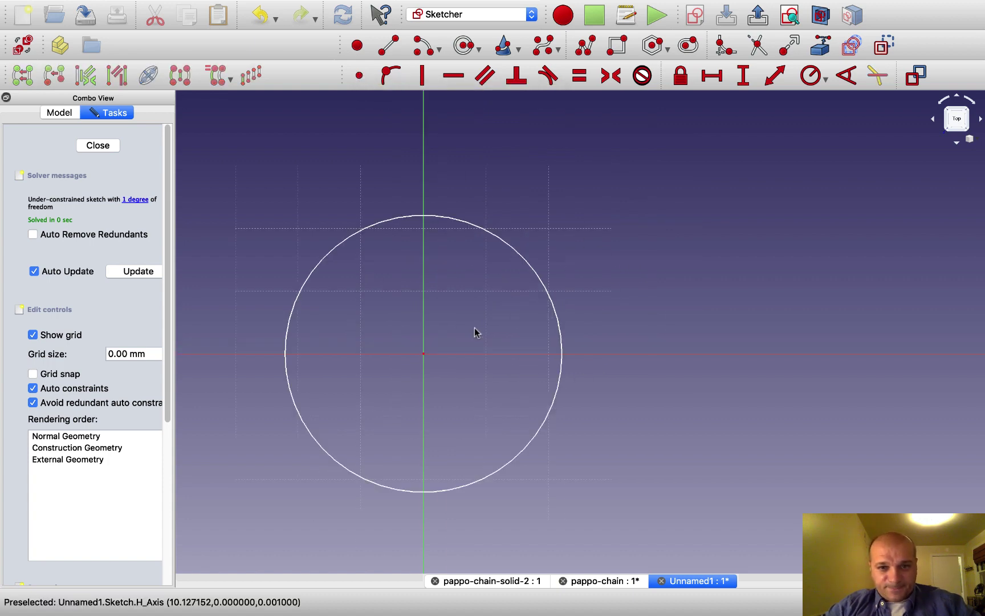
scroll(475, 330, down, 5)
middle_drag(475, 330, 660, 277)
scroll(661, 277, up, 5)
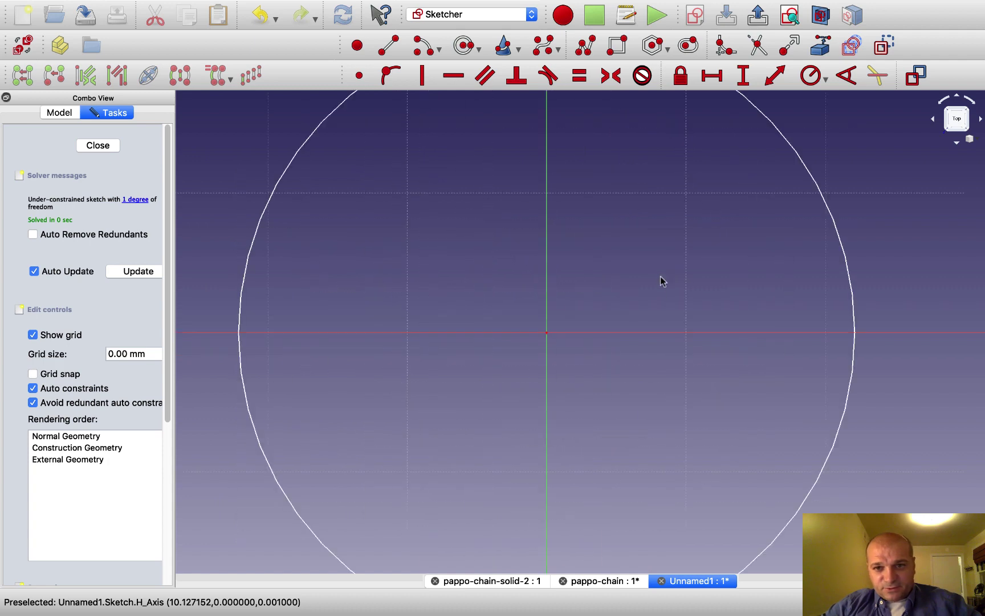
scroll(661, 282, down, 2)
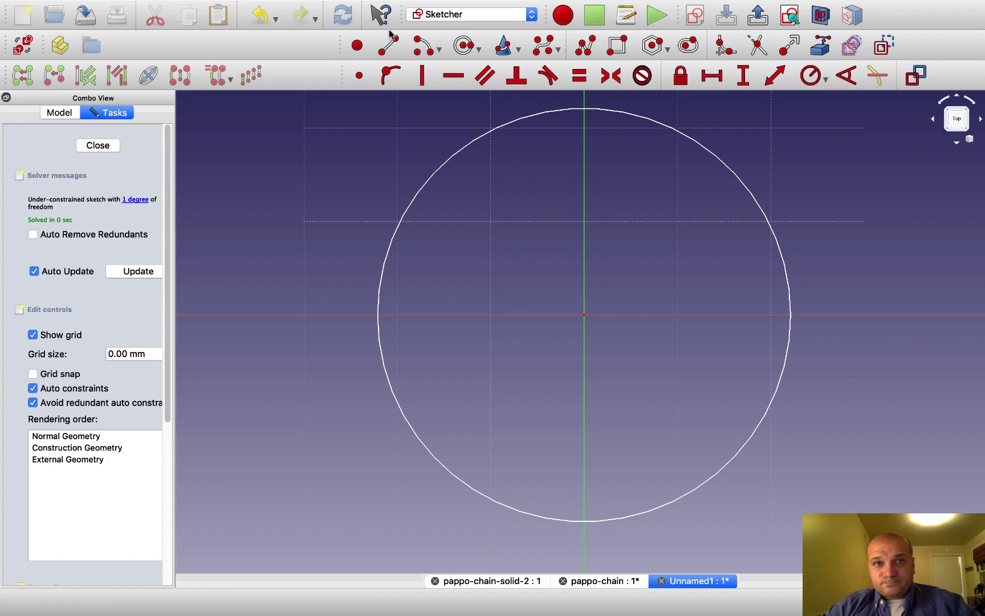
click(465, 45)
click(644, 244)
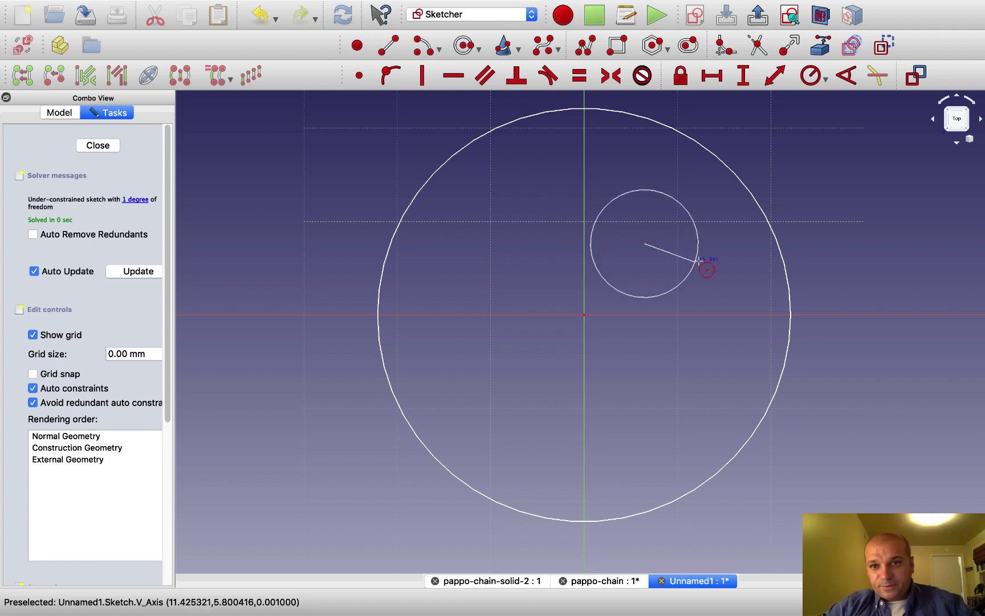
click(723, 285)
key(Escape)
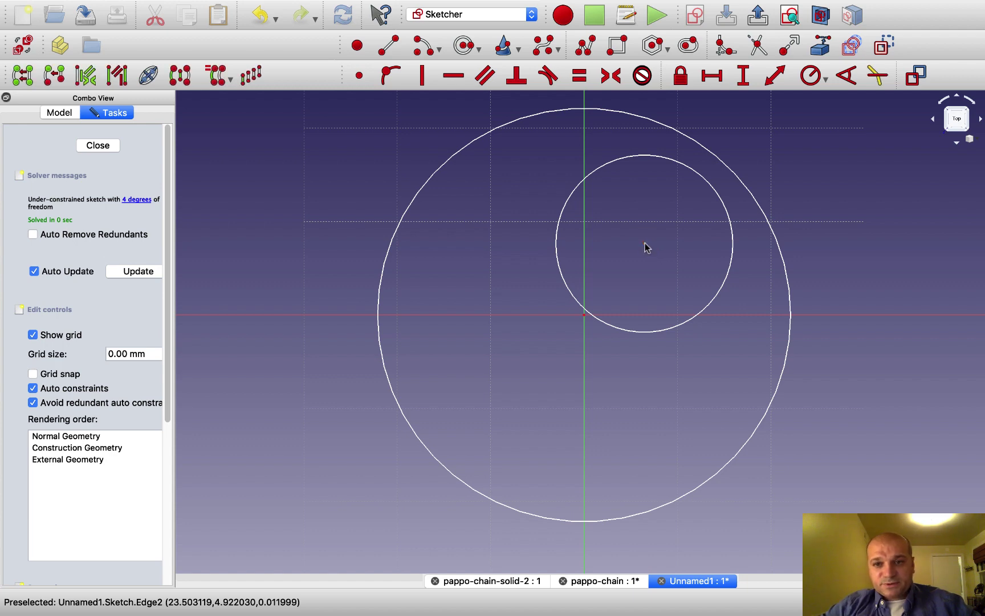
Step: Constrain the smaller circle's centre to the horizontal axis and make the circle tangent to the larger one
click(649, 315)
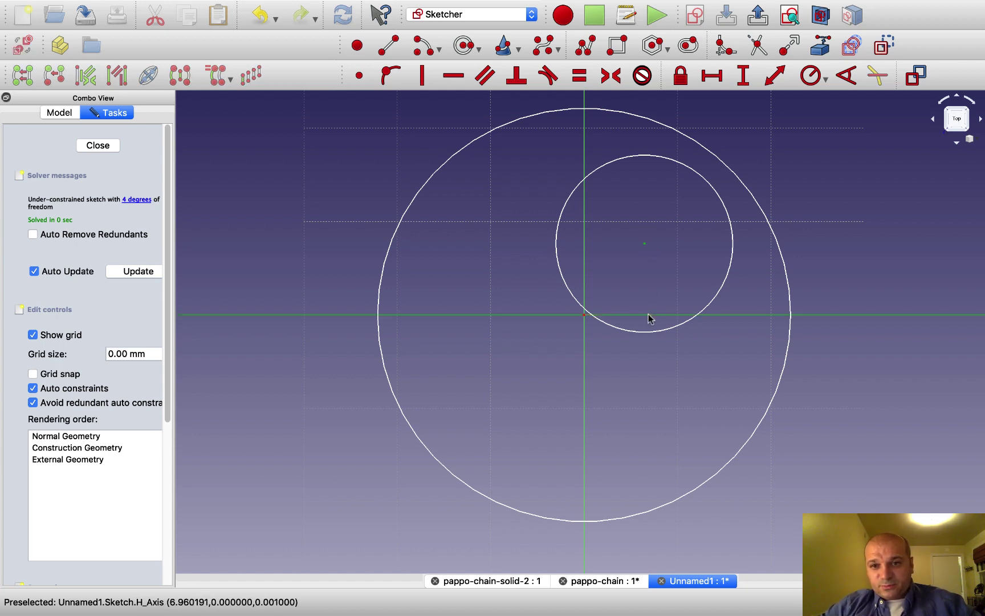
click(387, 73)
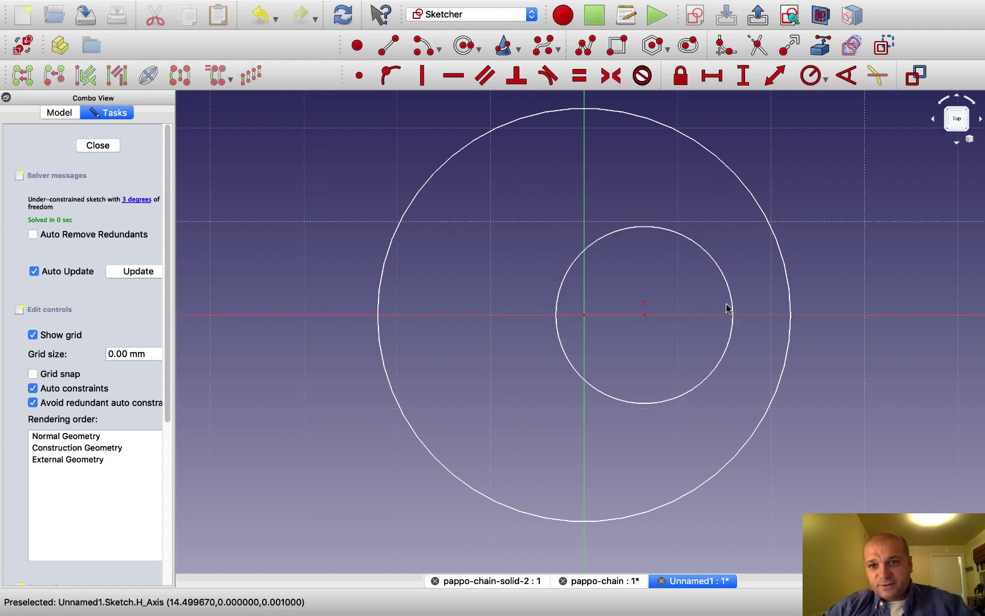
drag(733, 306, 735, 282)
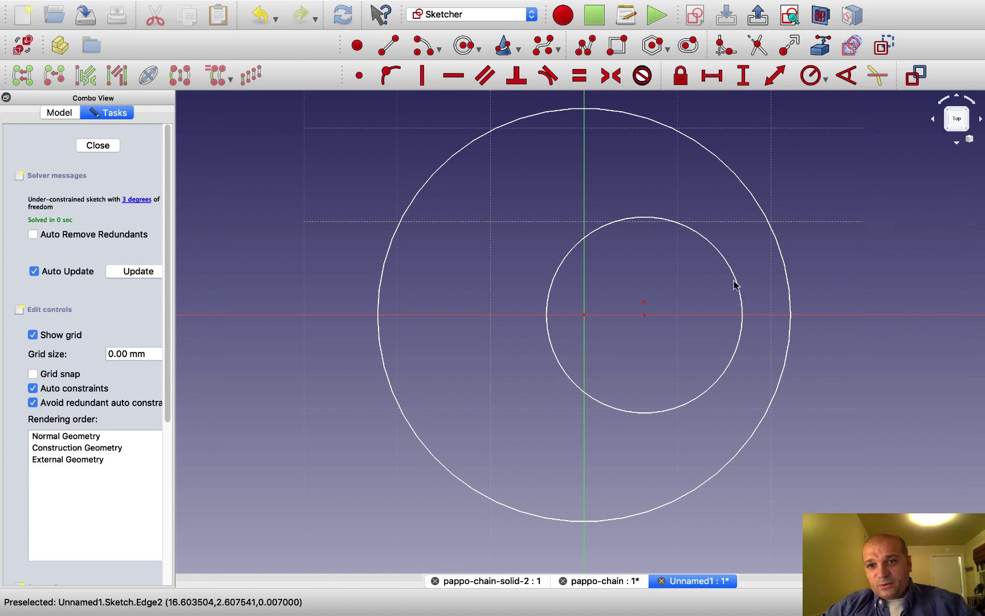
click(740, 279)
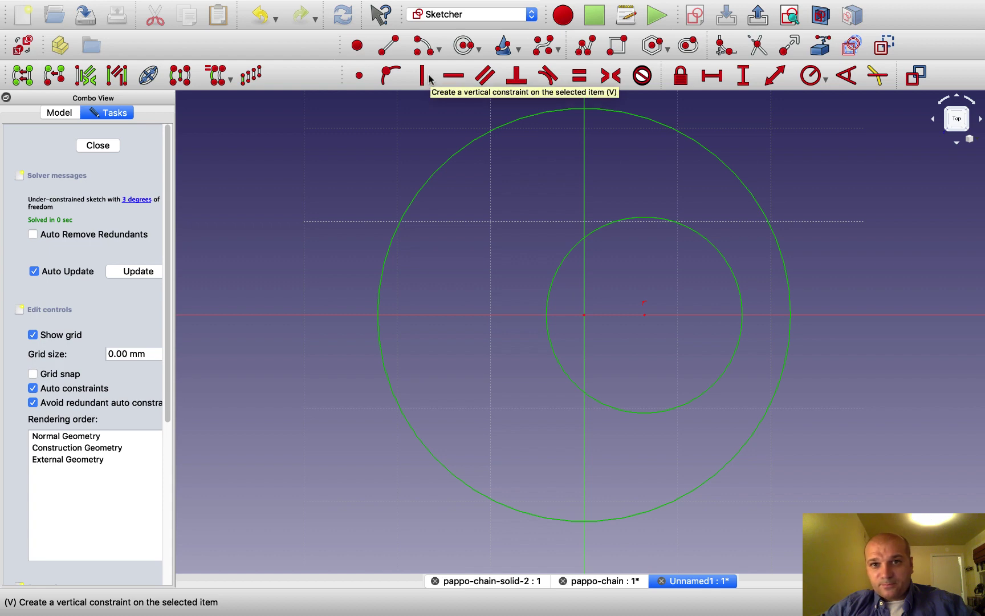
click(548, 77)
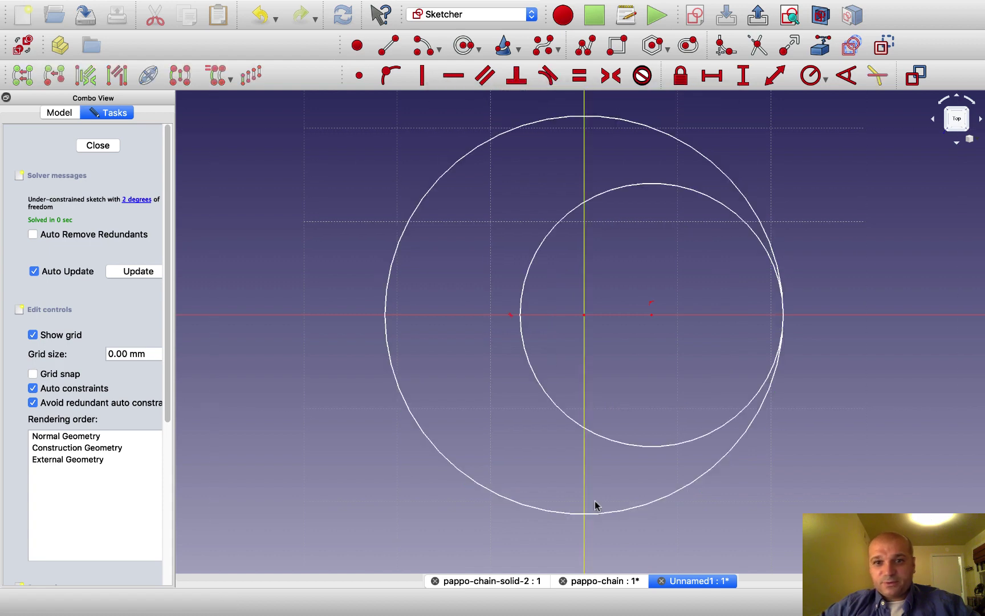
Step: Resize the inner circle back and forth to test its tangency with the outer circle, leaving both smaller
scroll(502, 377, up, 3)
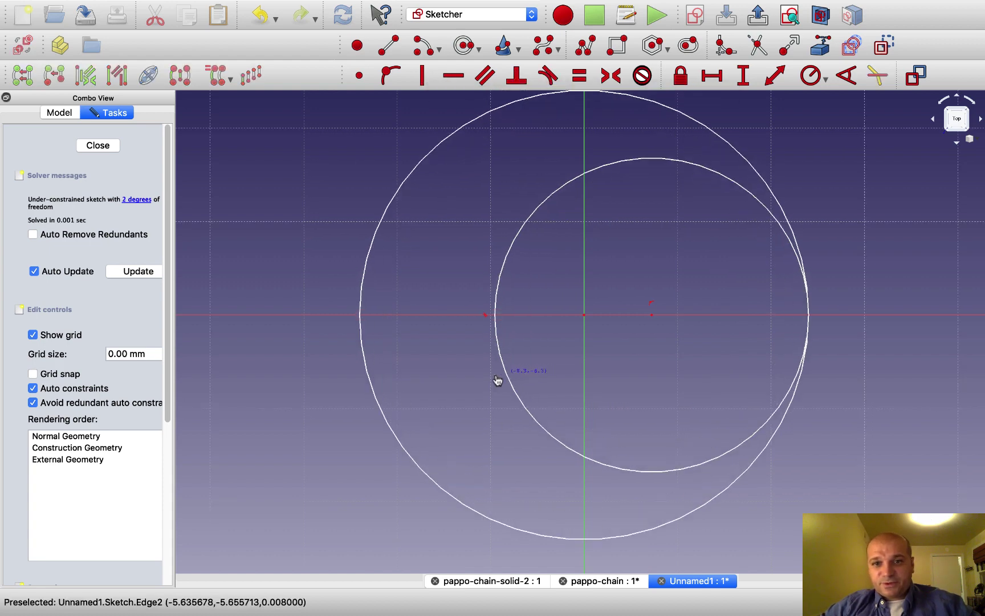
scroll(513, 379, down, 4)
scroll(570, 360, up, 4)
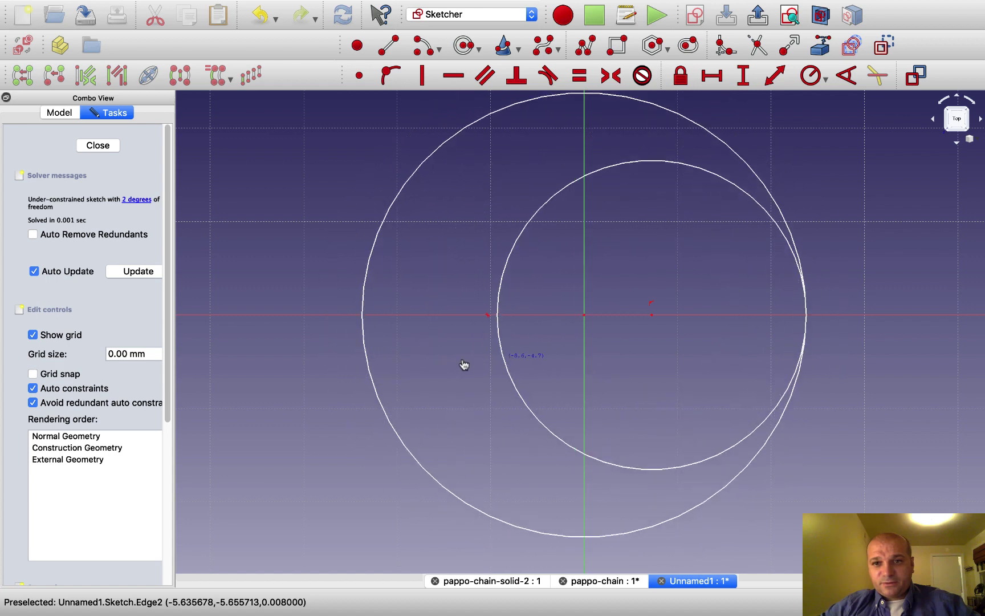
scroll(507, 353, down, 3)
scroll(536, 345, up, 1)
scroll(546, 345, down, 1)
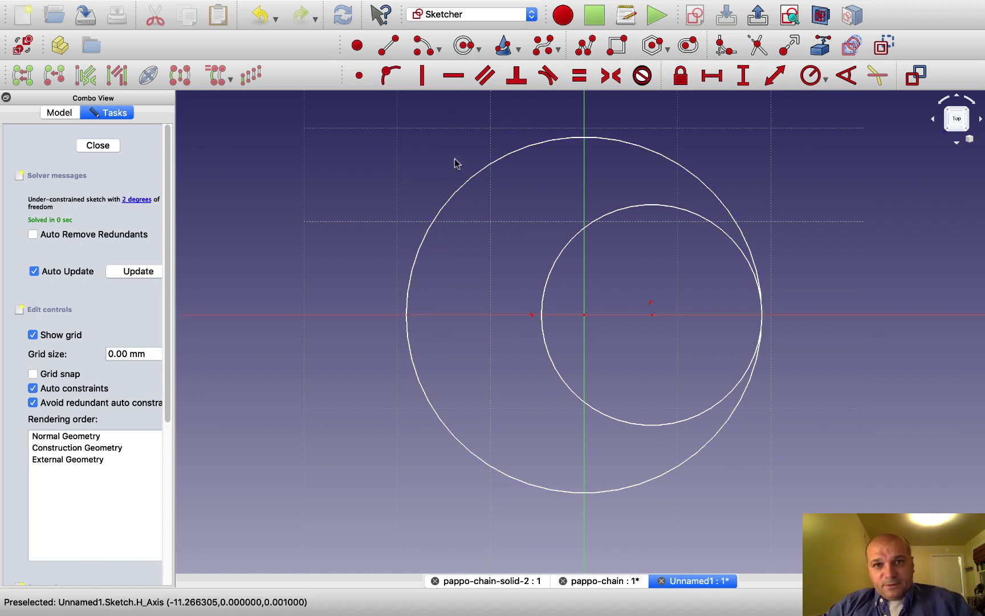
Step: Draw a third circle in the gap between the two circles and constrain its centre to the horizontal axis
click(464, 48)
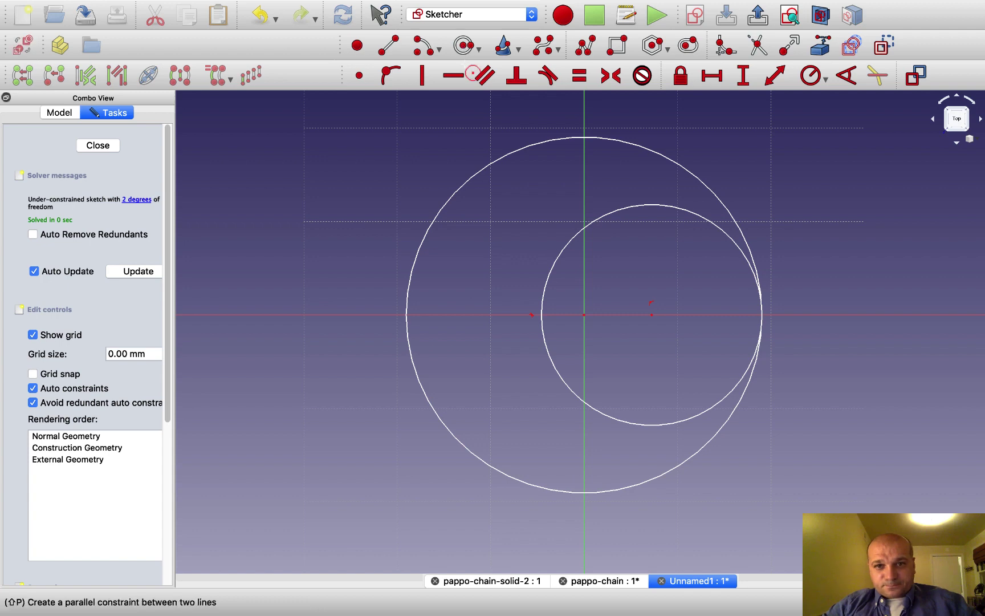
click(476, 264)
click(510, 292)
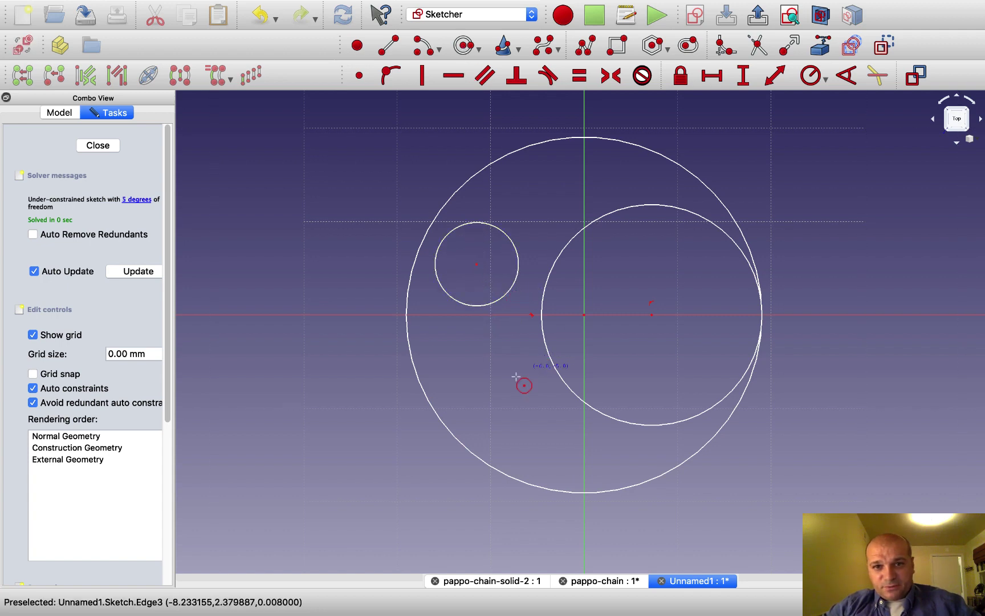
click(477, 264)
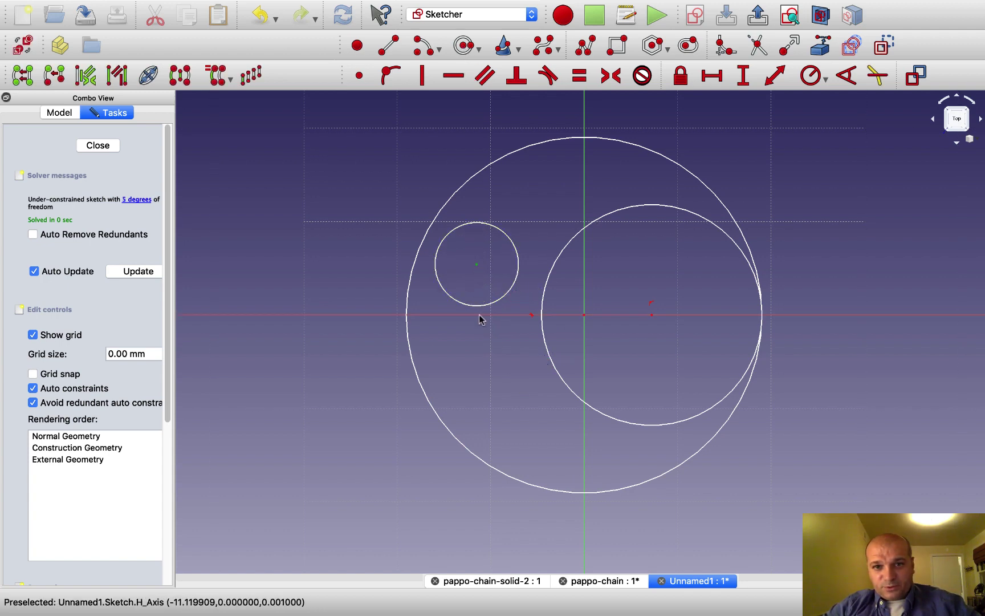
click(388, 73)
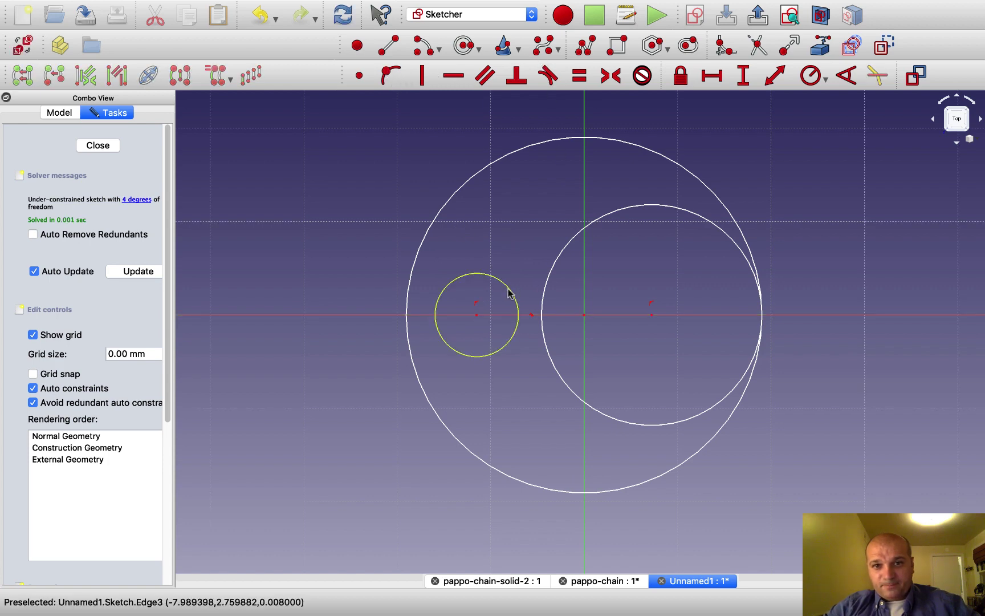
Step: Make the small circle on the horizontal axis tangent to the large inner circle and to the outer circle
click(509, 292)
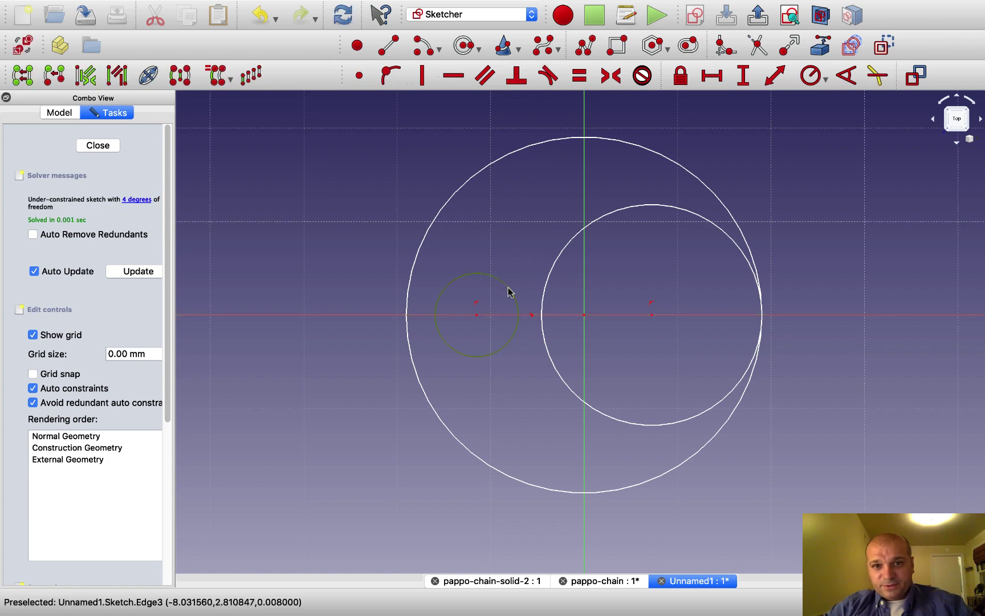
click(543, 292)
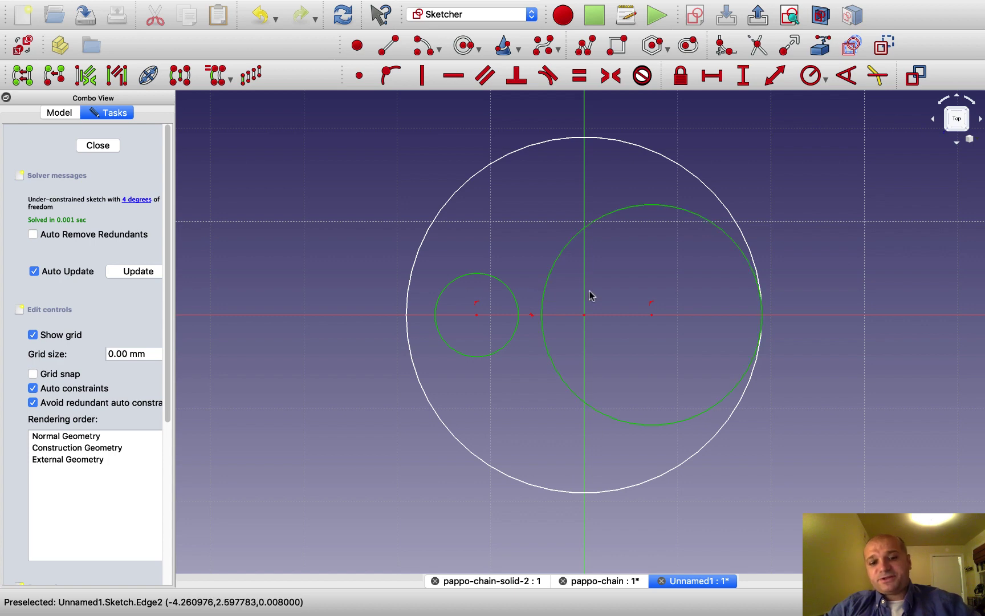
key(t)
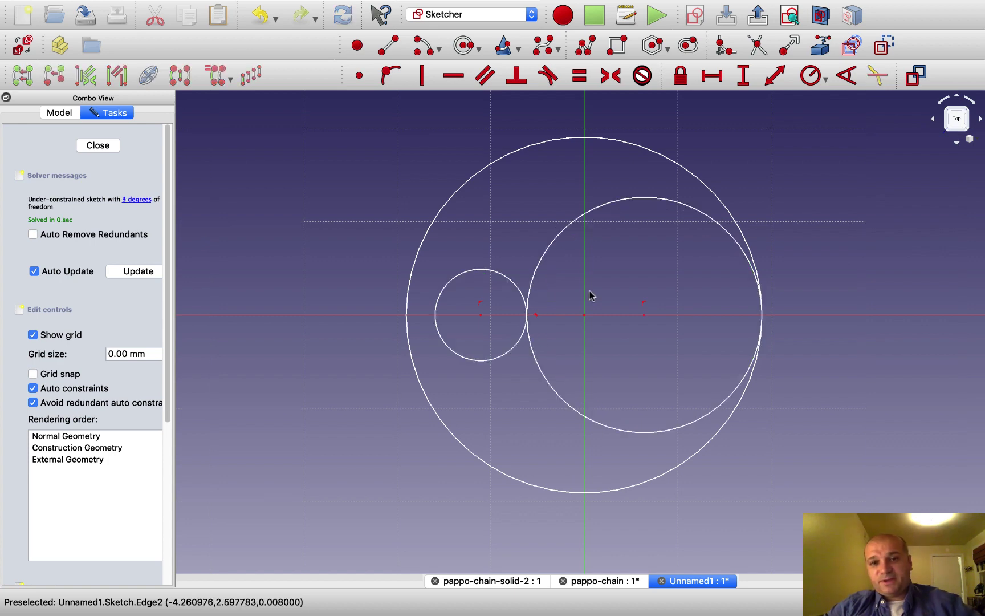
click(464, 275)
click(411, 279)
key(t)
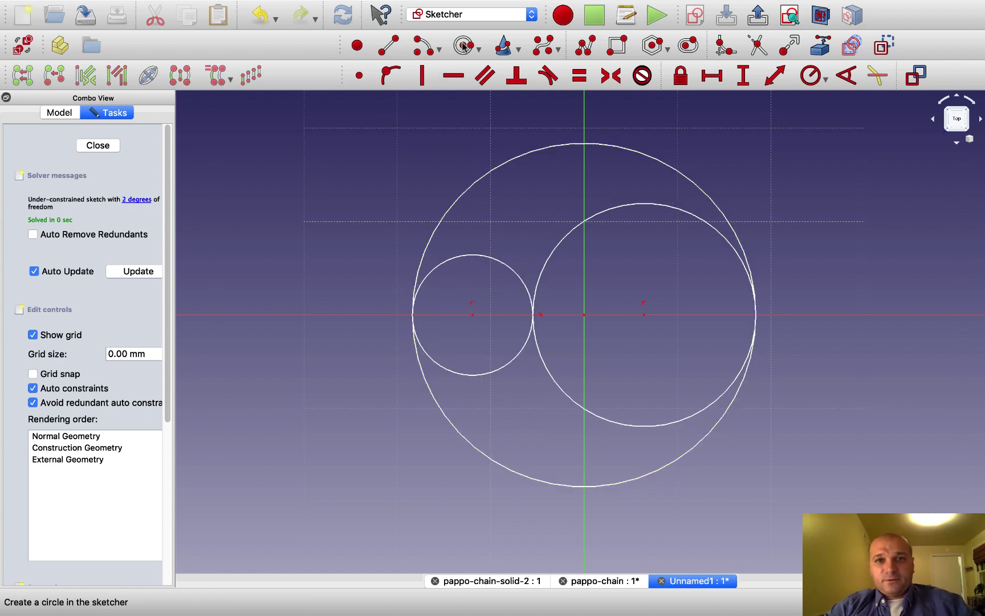
Step: Draw three small circles in a row along the upper gap between the outer circle and the large inner circle
click(503, 220)
click(524, 238)
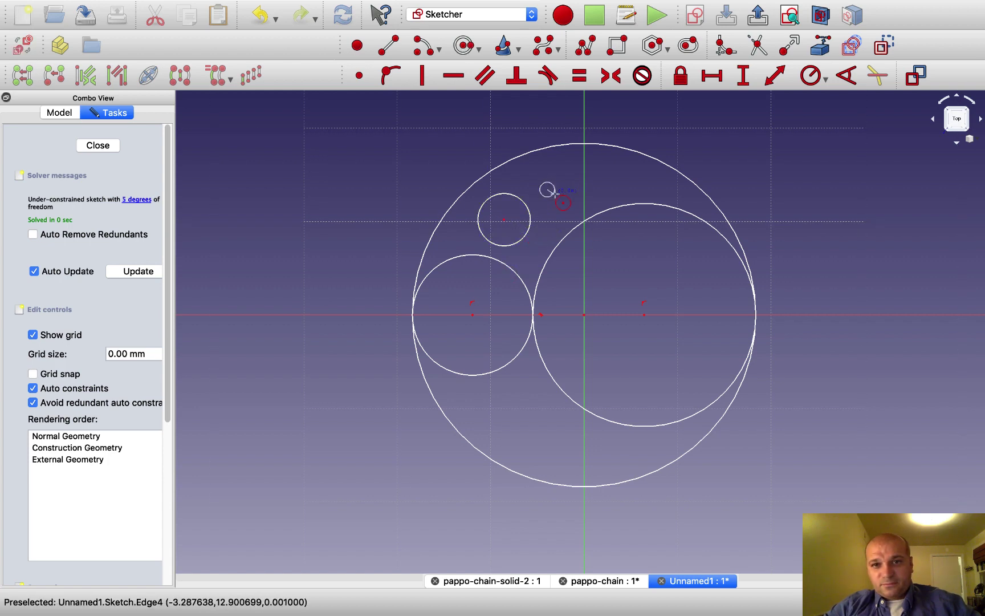
click(563, 203)
click(590, 178)
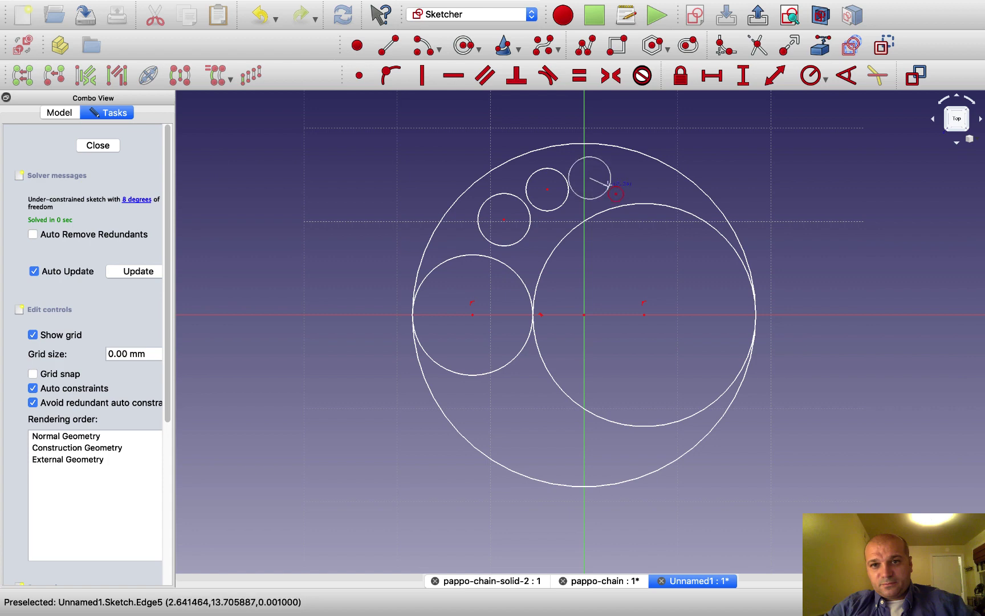
Step: Make the first upper circle tangent to the chain circle on the axis, the large inner circle and the outer circle
click(503, 245)
click(493, 259)
key(t)
click(527, 255)
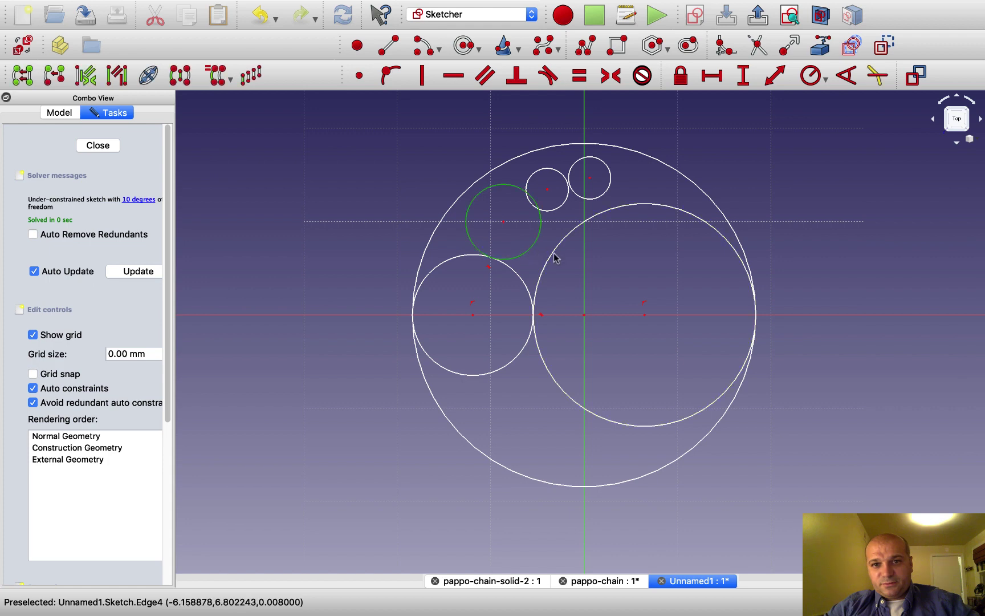
click(555, 258)
key(t)
click(475, 203)
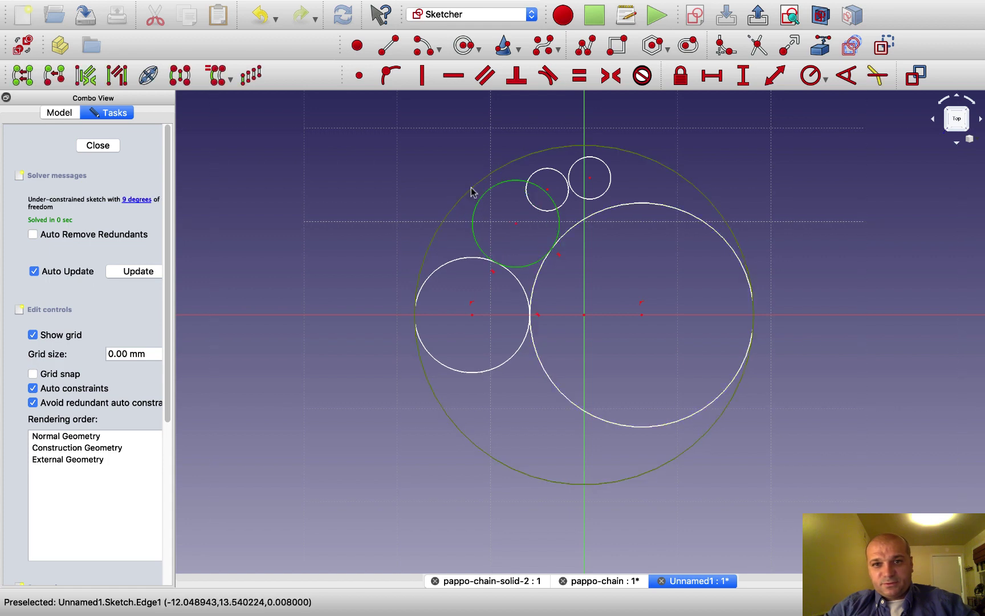
click(471, 191)
key(t)
Step: Space the other two upper circles further along the gap and make the middle one tangent to the inner, first upper and outer circles
drag(590, 178, 633, 182)
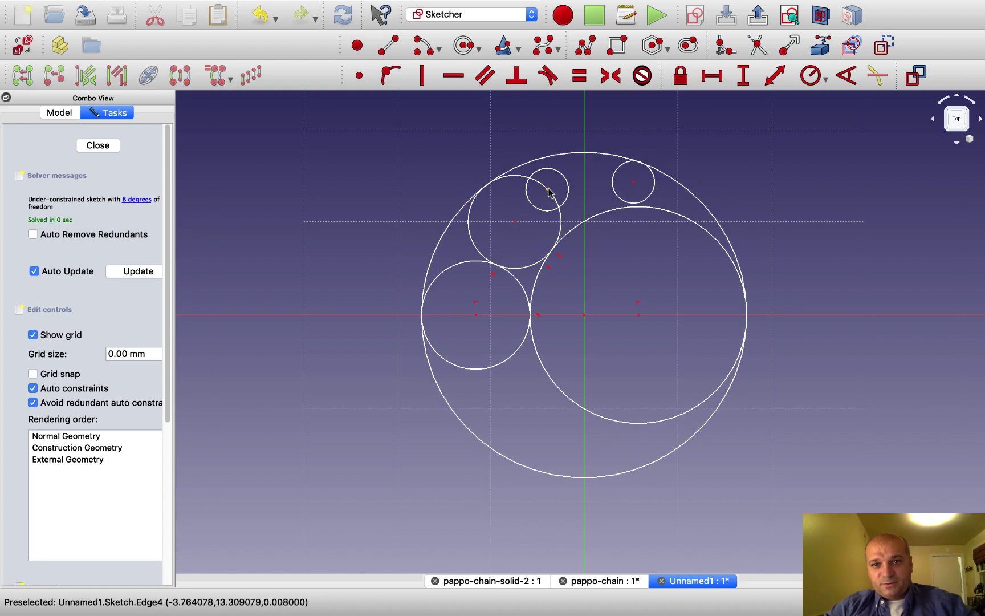
drag(549, 189, 567, 189)
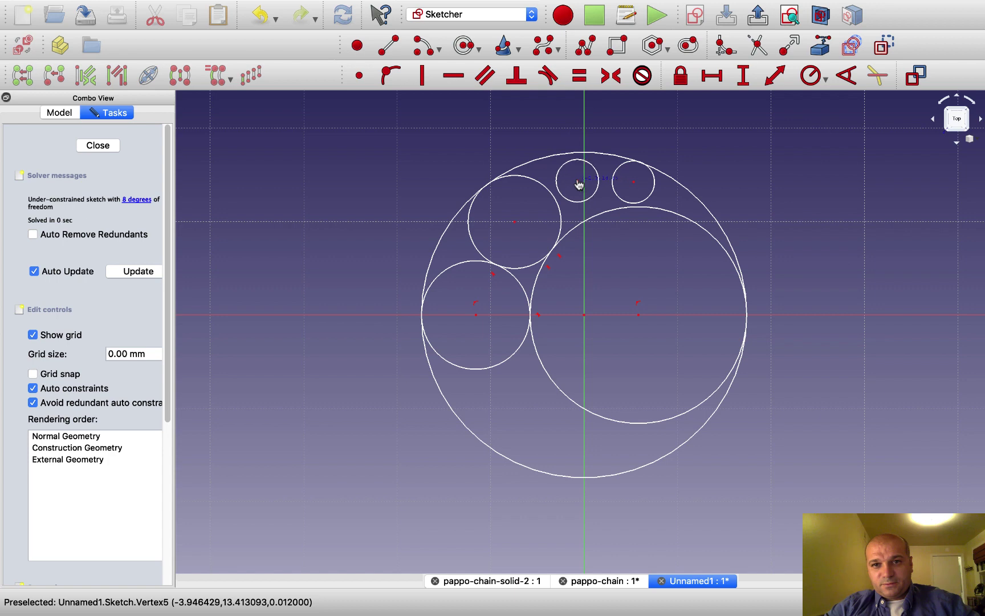
click(576, 203)
click(583, 222)
key(t)
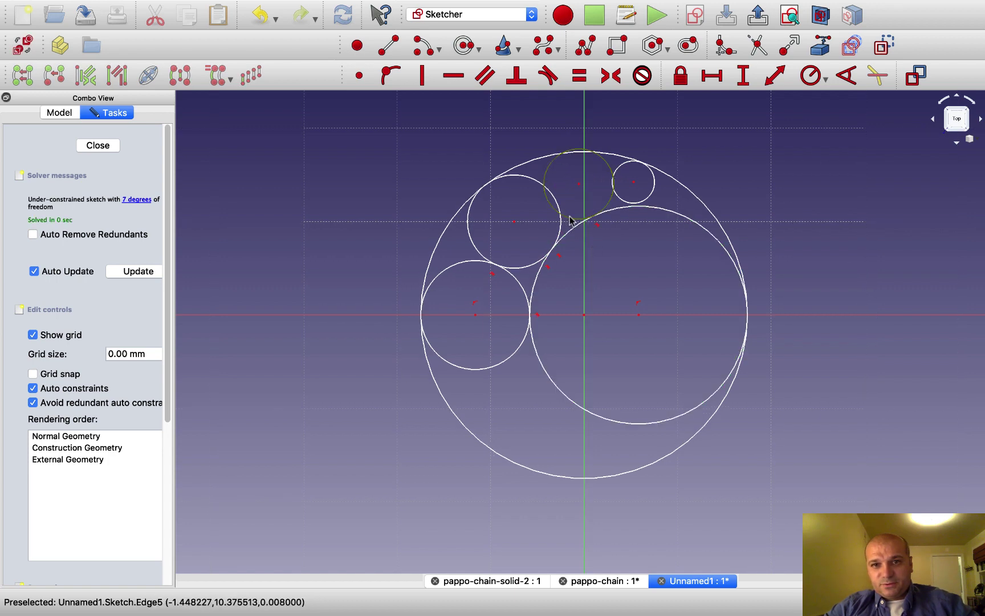
click(570, 220)
click(561, 225)
key(t)
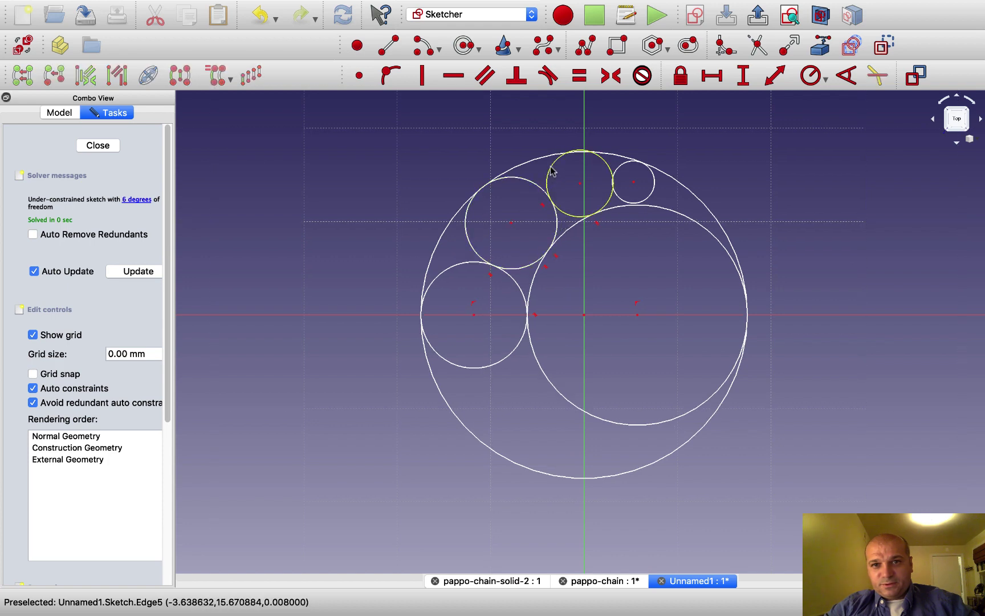
click(551, 164)
key(t)
Step: Make the third upper circle tangent to the middle upper circle, the large inner circle and the outer circle
click(618, 167)
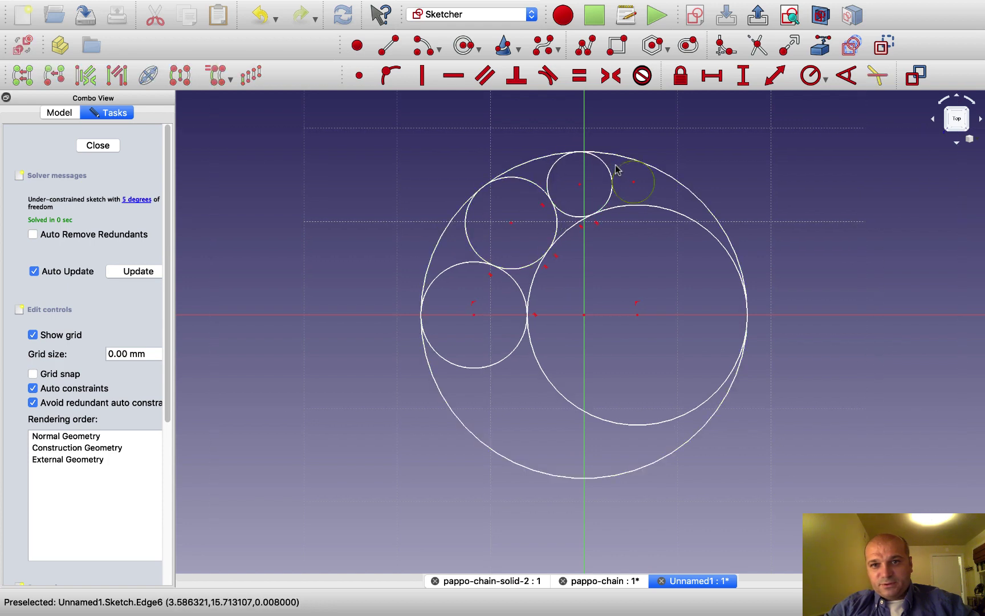
click(621, 205)
key(t)
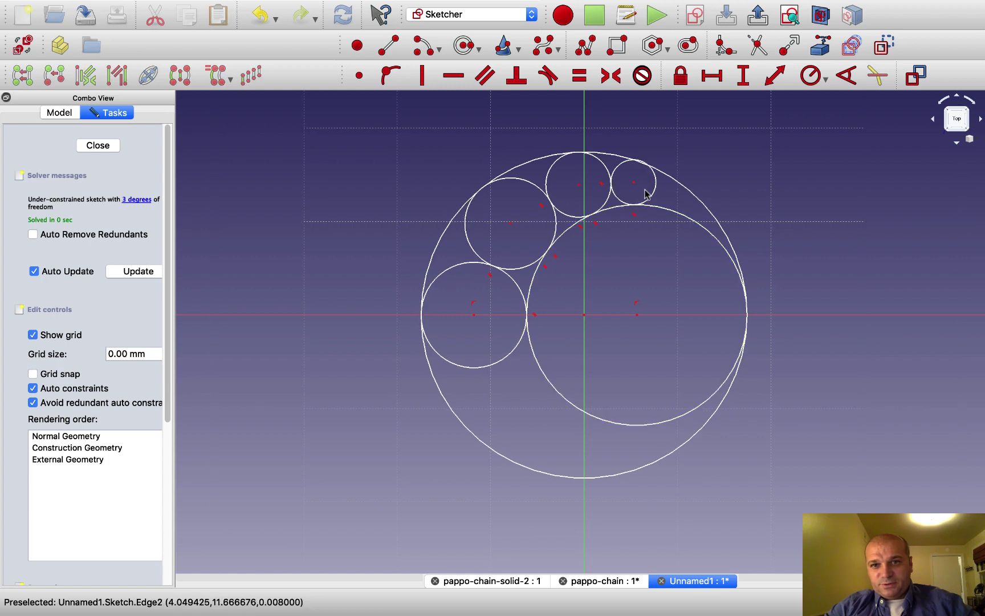
click(655, 194)
click(668, 181)
key(t)
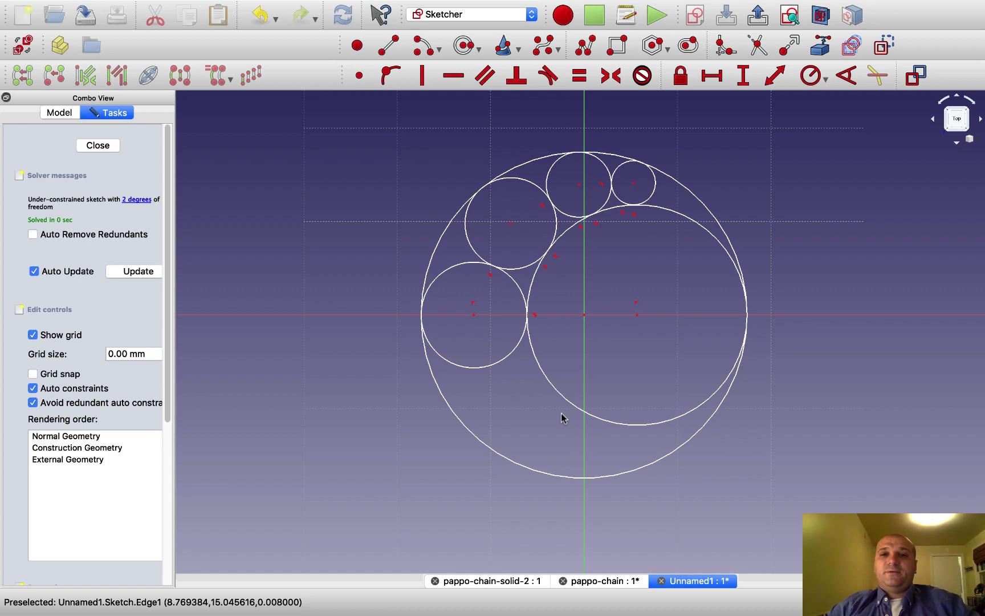
Step: Draw a small circle in the lower gap, just below the chain circle on the horizontal axis
click(463, 45)
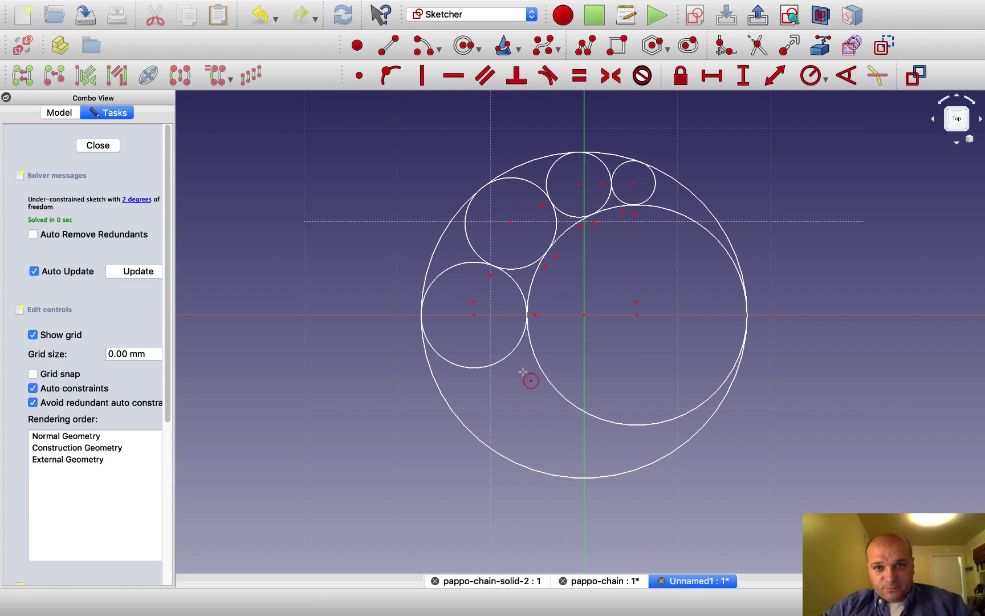
click(501, 402)
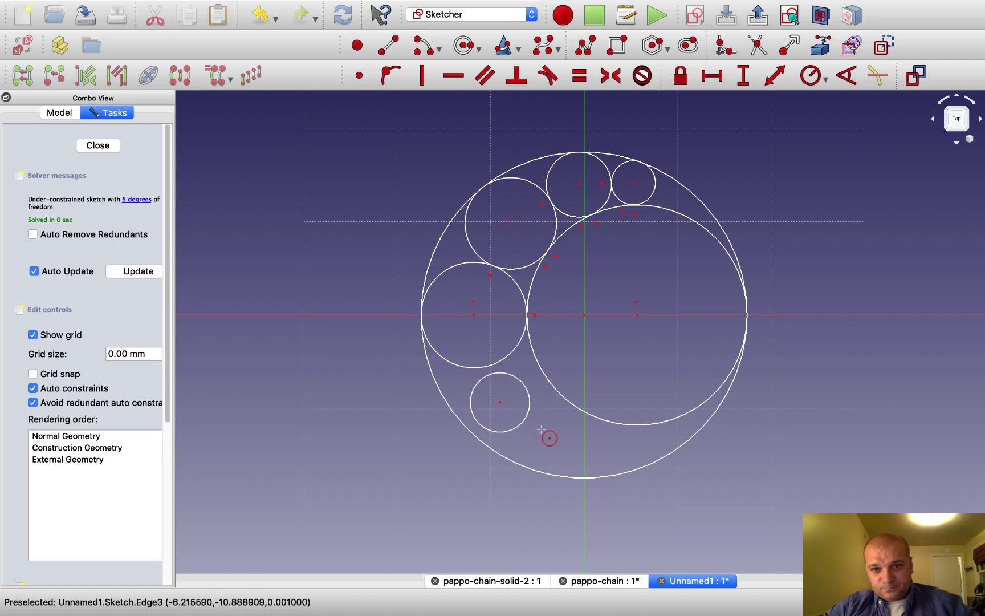
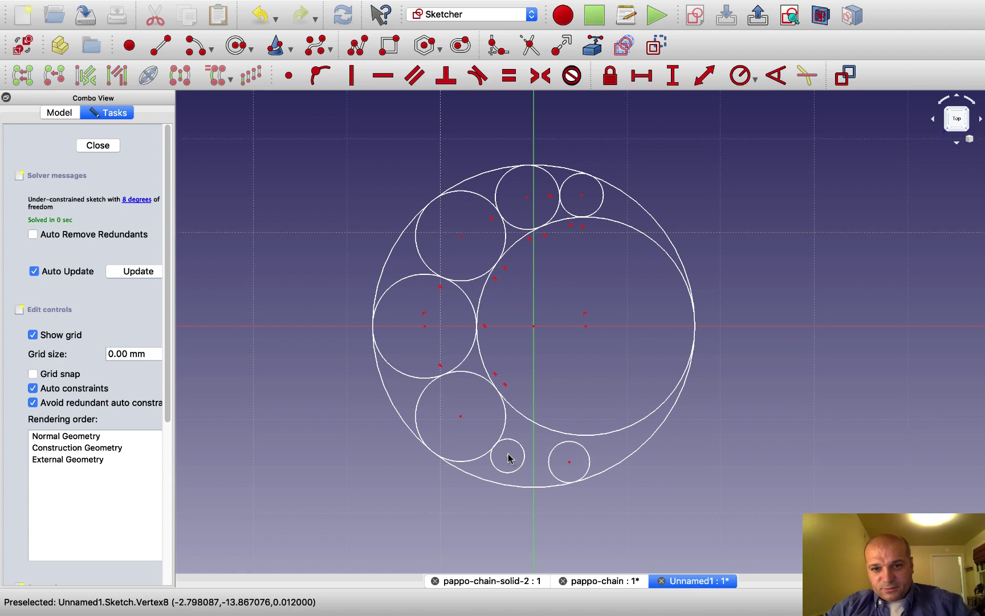
Step: Shift the second lower circle along the gap and make it tangent to the first lower circle, the large inner circle and the outer circle
drag(509, 456, 519, 456)
click(514, 442)
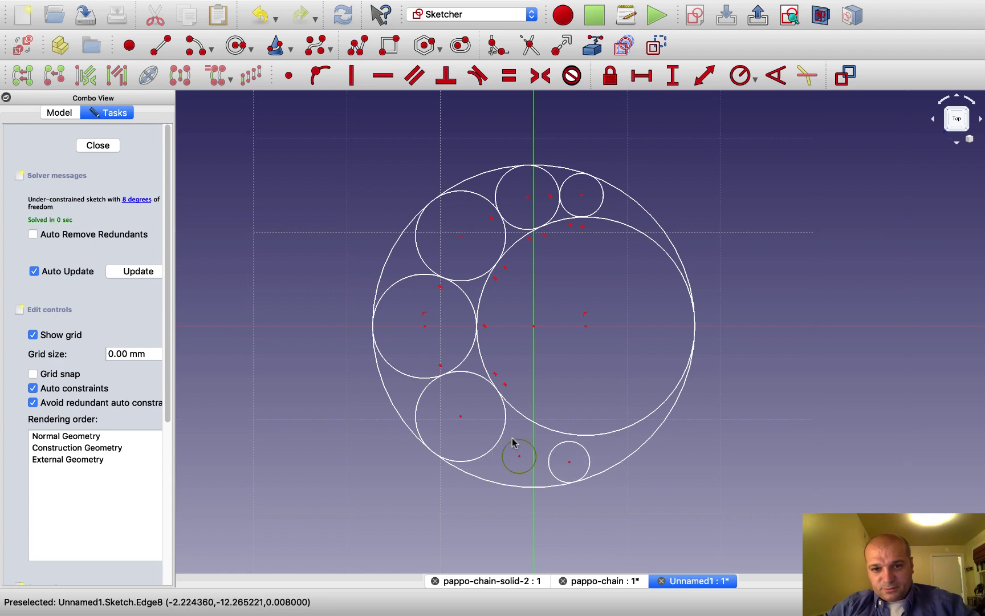
click(502, 436)
key(t)
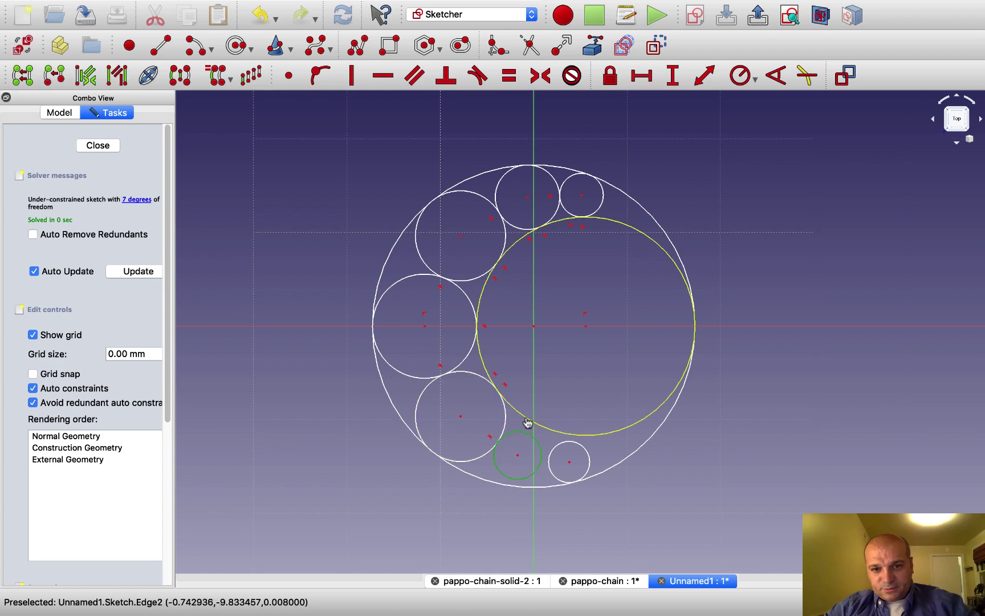
click(527, 420)
key(t)
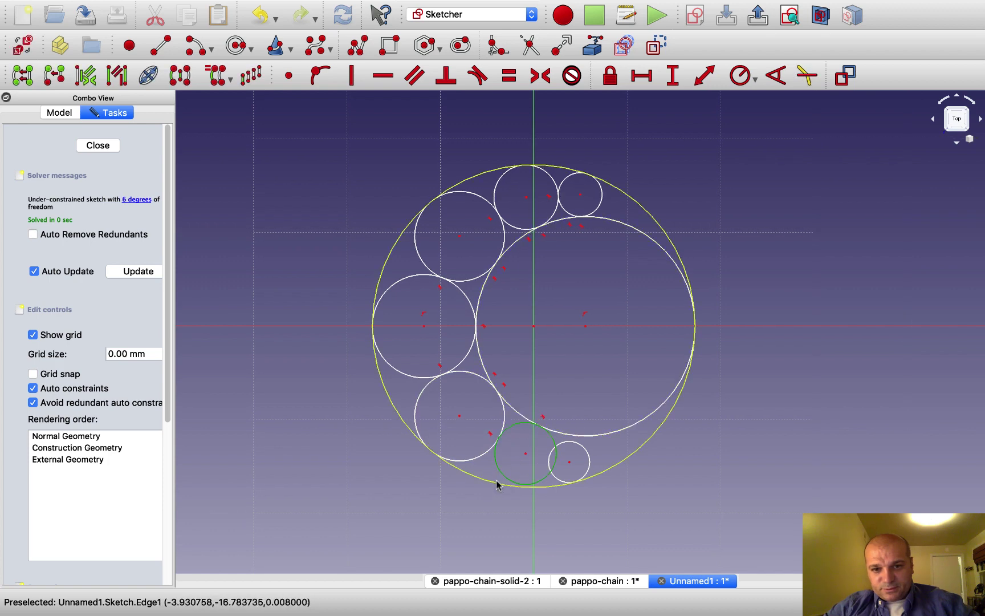
click(496, 483)
key(t)
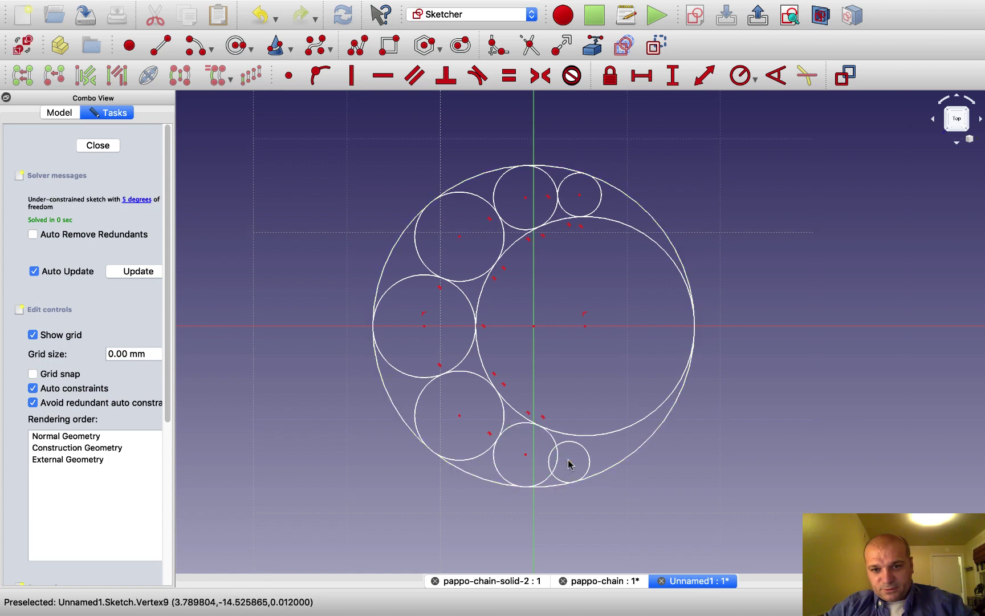
Step: Shift the third lower circle along the gap and make it tangent to the second lower circle, the large inner circle and the outer circle
mouse_move(568, 463)
mouse_down()
mouse_move(587, 460)
mouse_move(580, 465)
mouse_up()
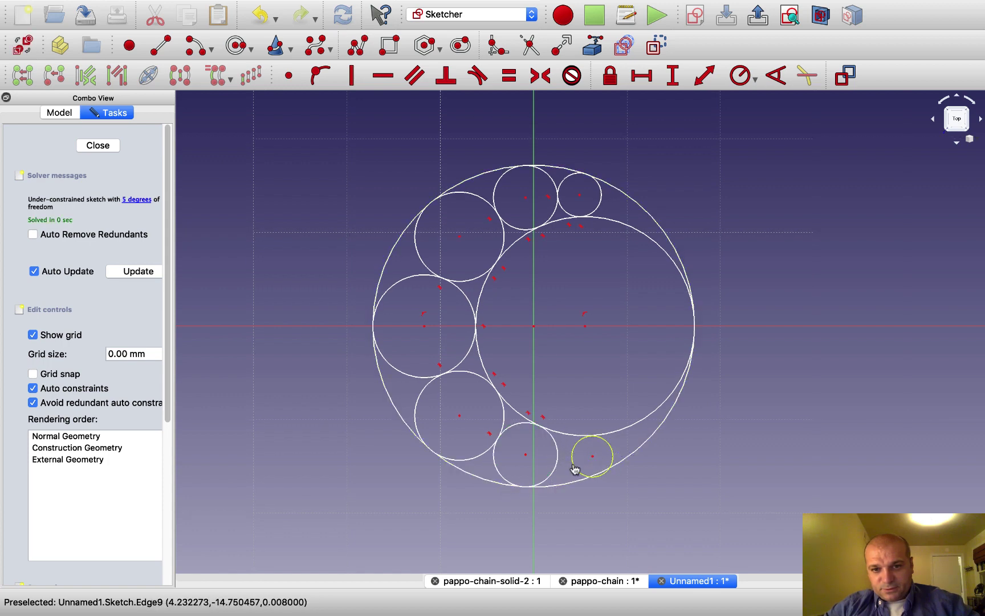
click(576, 468)
click(557, 466)
key(t)
click(572, 443)
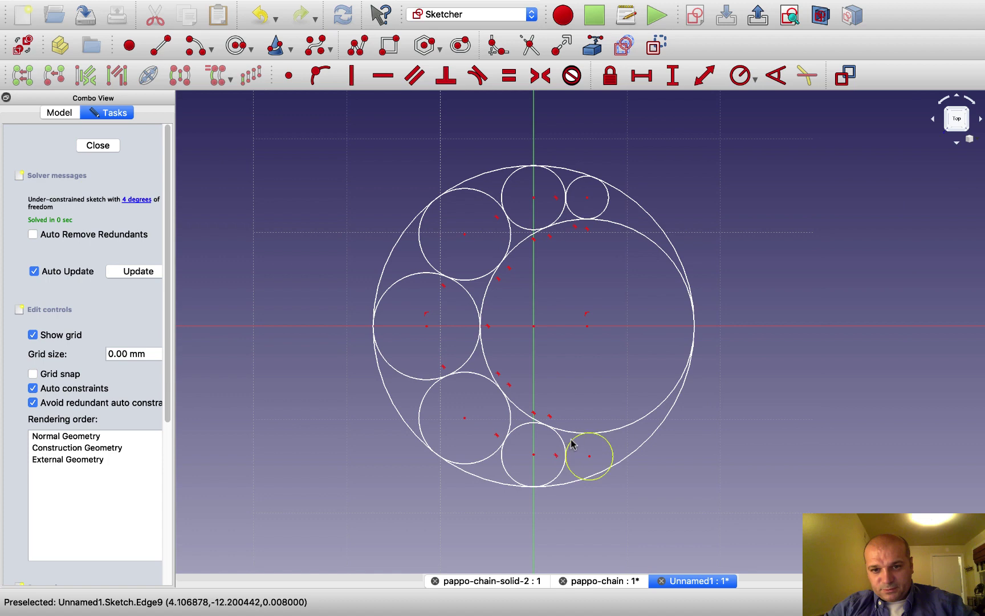
click(575, 438)
key(t)
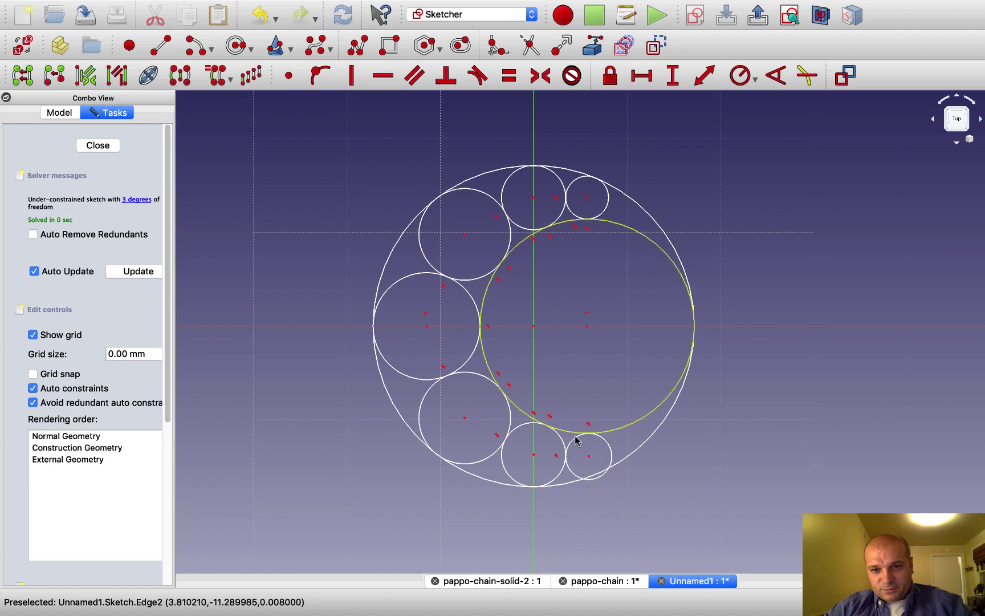
click(609, 449)
click(626, 460)
key(t)
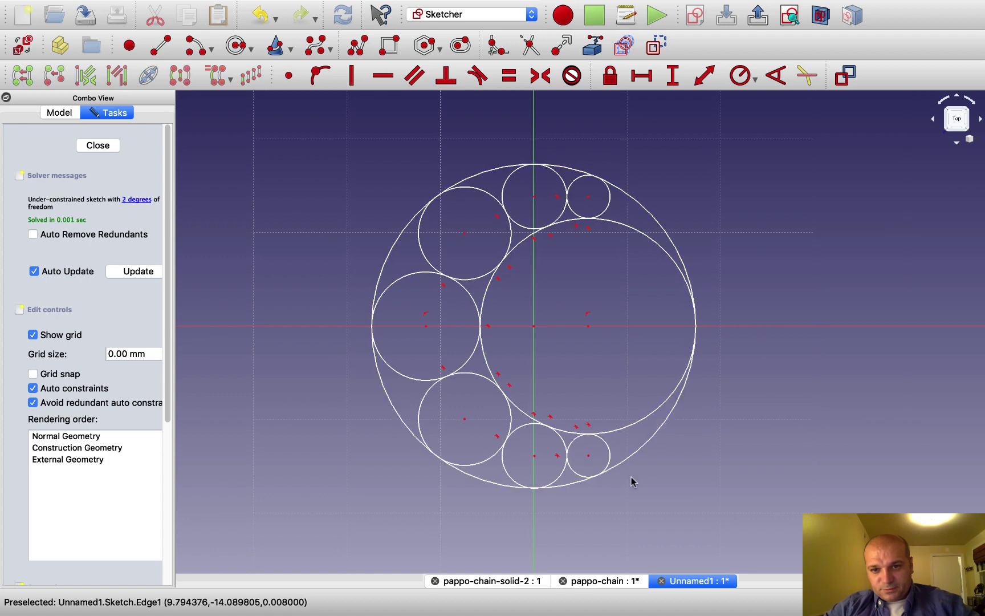
Step: Resize the large inner circle slightly outward to test the tangencies of the whole chain
scroll(634, 482, up, 3)
scroll(631, 484, down, 5)
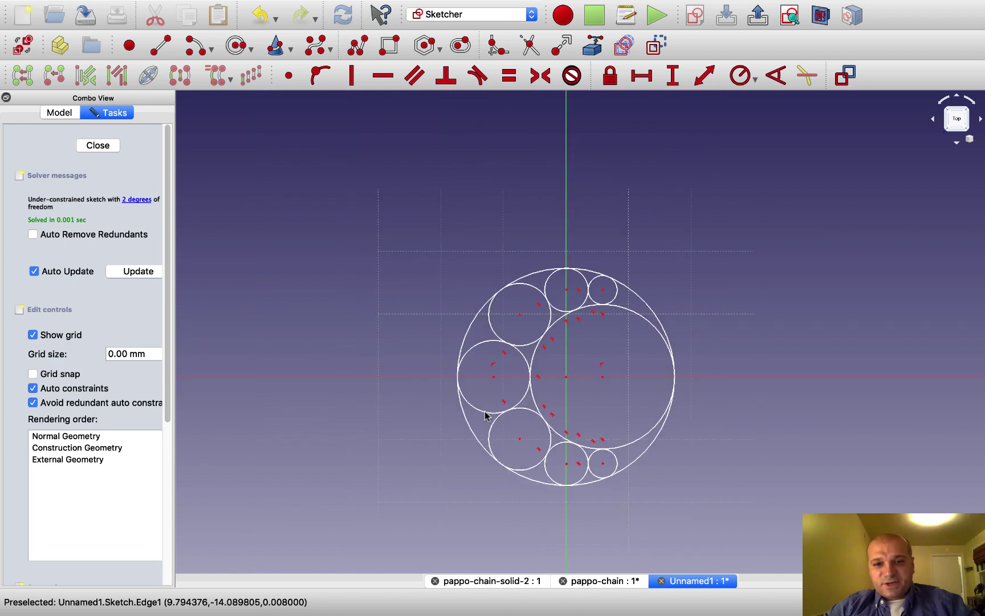
mouse_move(534, 408)
mouse_down()
mouse_move(565, 402)
mouse_move(488, 407)
mouse_move(526, 402)
mouse_up()
middle_drag(732, 428, 654, 412)
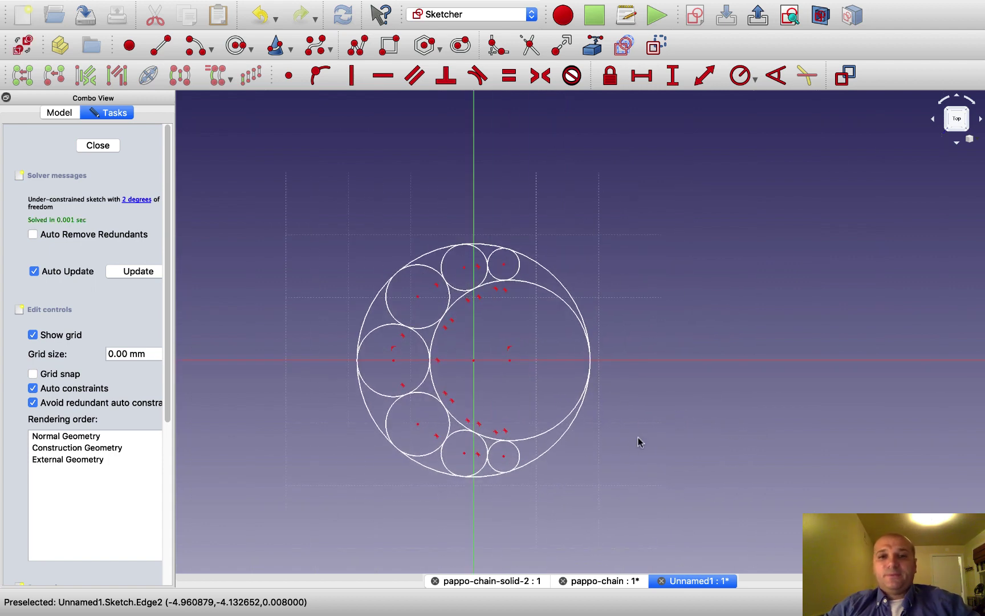
scroll(633, 444, up, 2)
scroll(633, 445, down, 2)
middle_drag(607, 452, 627, 467)
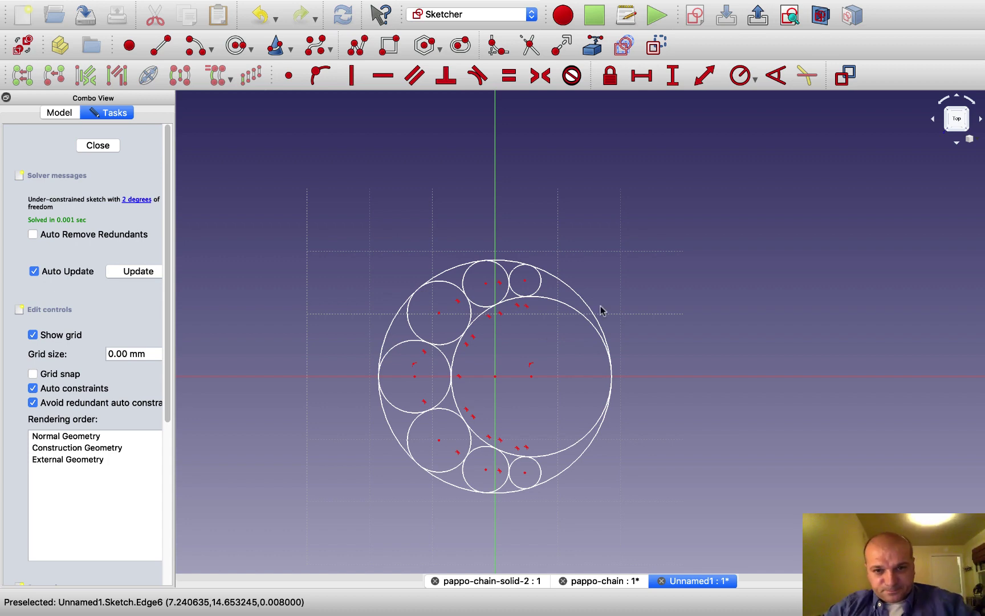
Step: Draw three progressively smaller circles in the remaining upper gap, continuing the chain beyond the third upper circle
scroll(557, 329, up, 6)
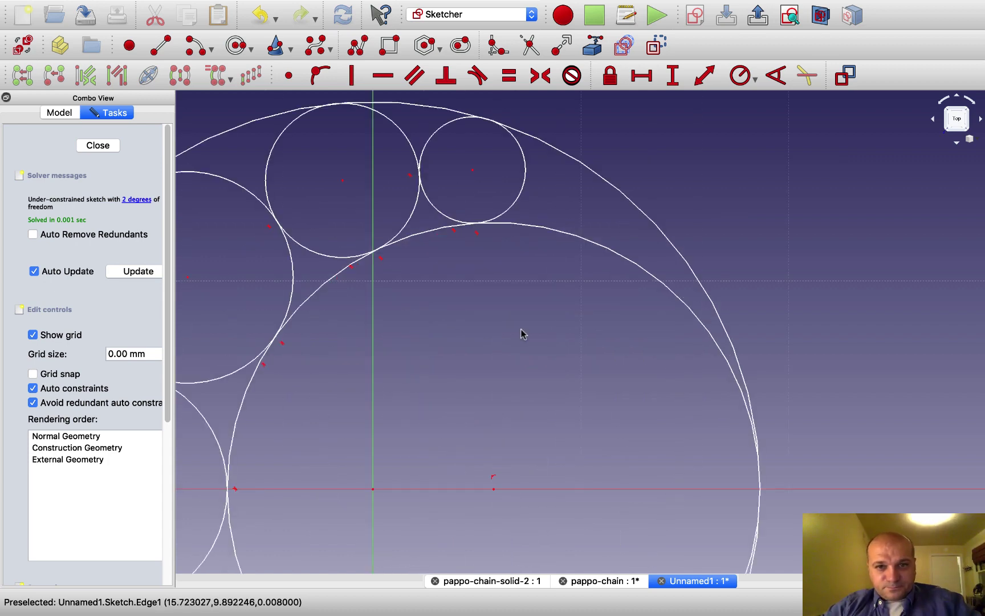
scroll(785, 301, down, 5)
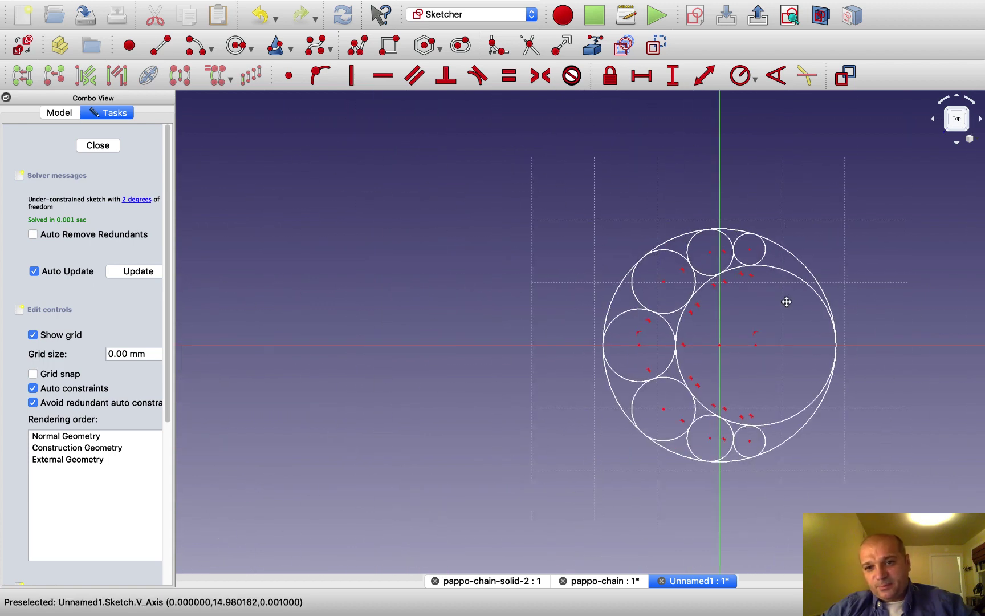
scroll(576, 363, up, 5)
middle_drag(549, 358, 540, 375)
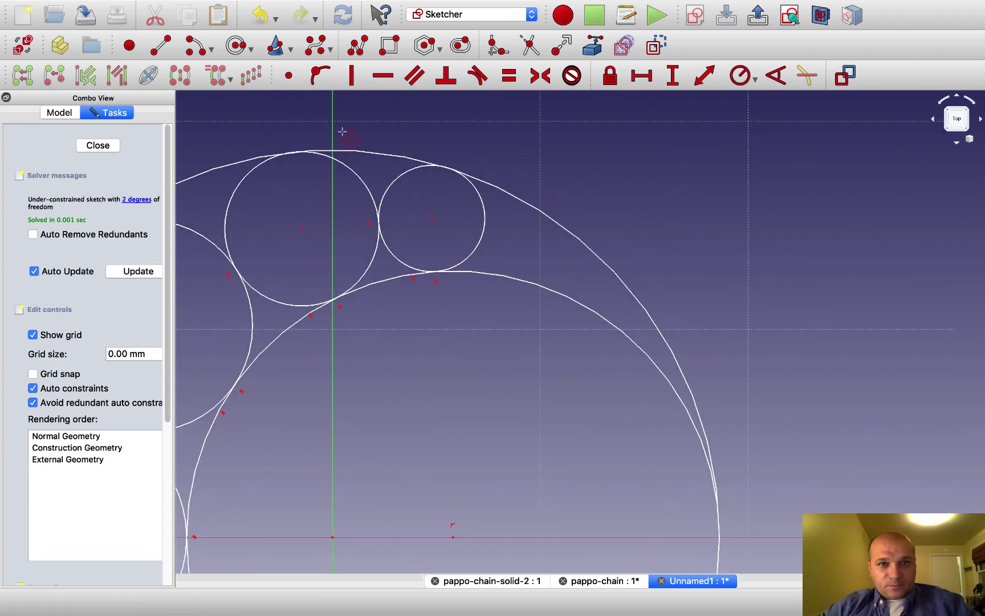
click(524, 245)
click(539, 257)
click(568, 271)
click(582, 278)
click(609, 299)
click(619, 306)
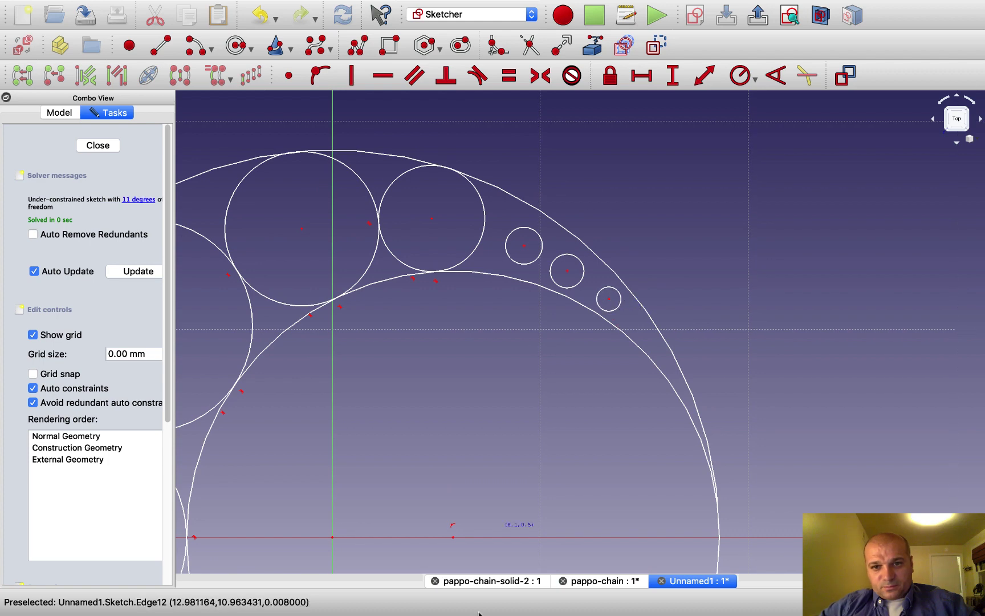
right_click(467, 321)
Step: Make the first of the new circles tangent to the preceding chain circle, the large inner circle and the outer circle
click(507, 246)
click(480, 246)
key(t)
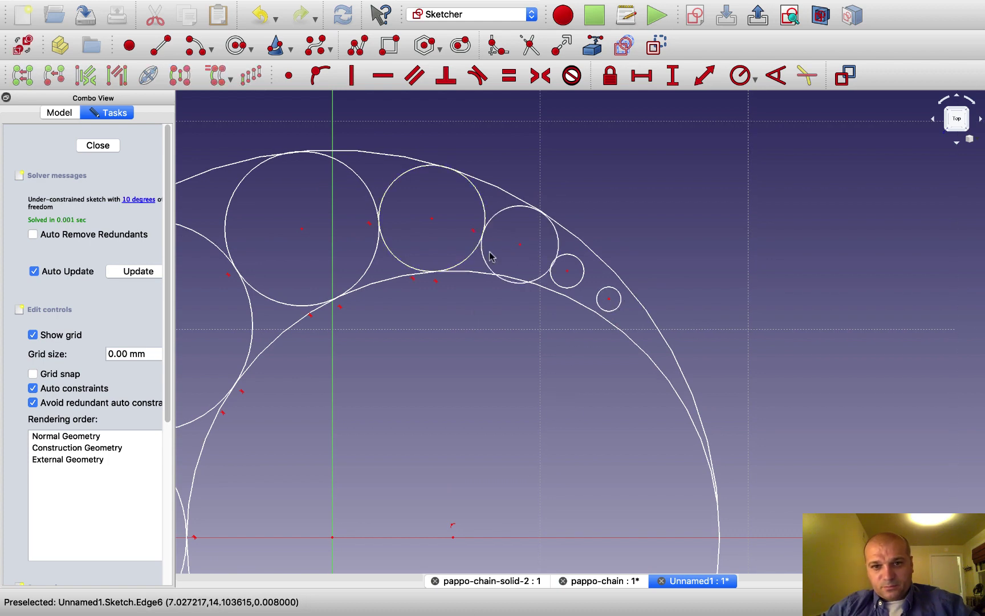
click(479, 273)
click(502, 229)
key(t)
click(492, 221)
click(506, 197)
key(t)
Step: Make the second new upper circle tangent to the first new circle, the outer circle and the large inner circle
click(562, 255)
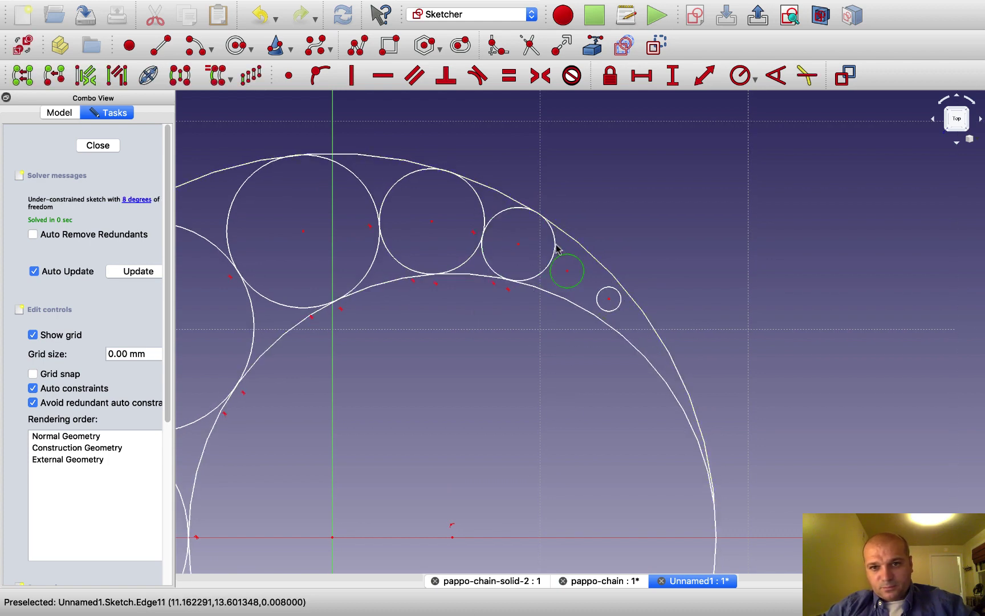
click(554, 258)
key(t)
click(569, 252)
click(578, 244)
key(t)
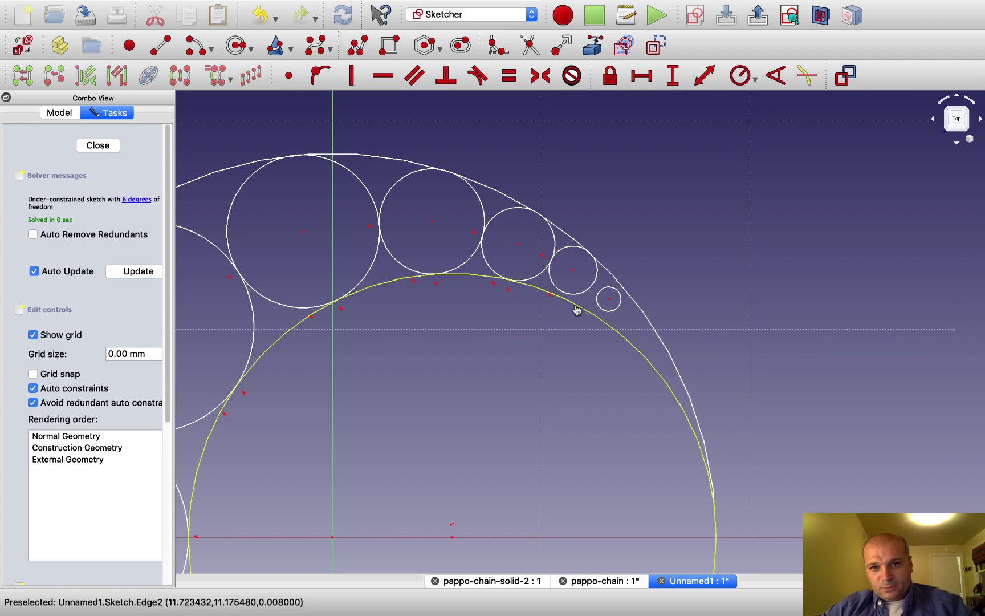
click(576, 308)
click(580, 294)
key(t)
Step: Make the smallest upper circle tangent to the preceding chain circle, the large inner circle and the outer circle
click(601, 275)
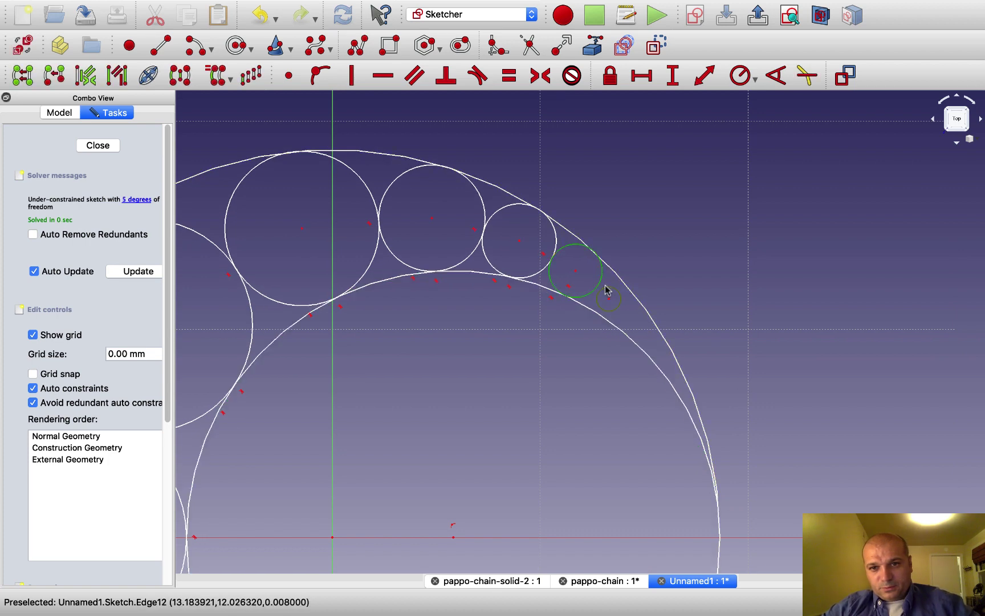
click(620, 291)
key(t)
click(616, 315)
click(614, 322)
key(t)
click(626, 285)
click(634, 301)
key(t)
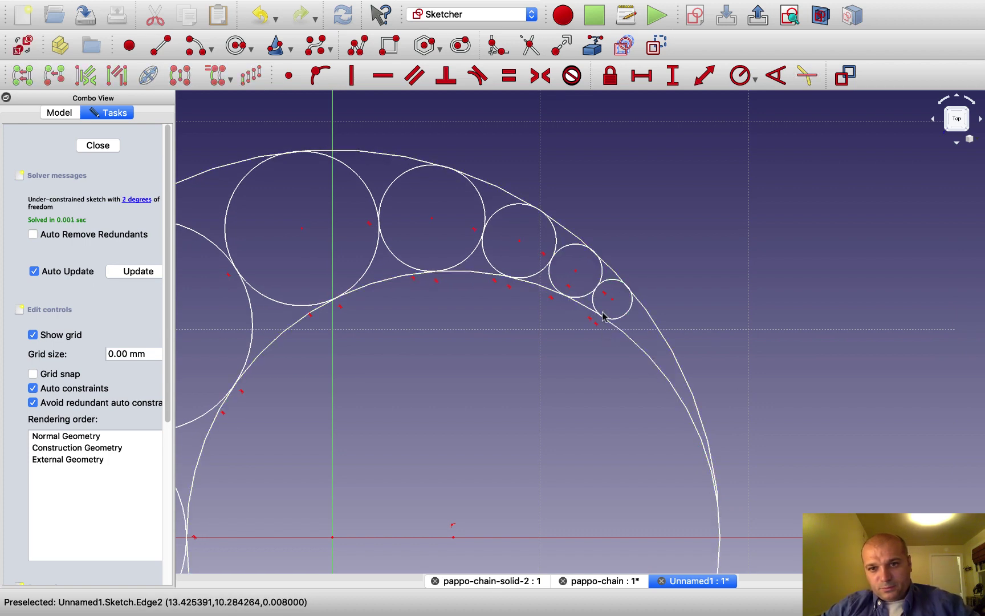
Step: Draw three progressively smaller circles in the remaining lower gap, continuing the chain beyond the third lower circle
key(v)
key(f)
mouse_move(395, 365)
mouse_down()
mouse_move(365, 392)
mouse_move(378, 379)
mouse_move(462, 378)
mouse_move(350, 381)
mouse_move(556, 357)
mouse_move(585, 424)
mouse_up()
scroll(503, 327, up, 5)
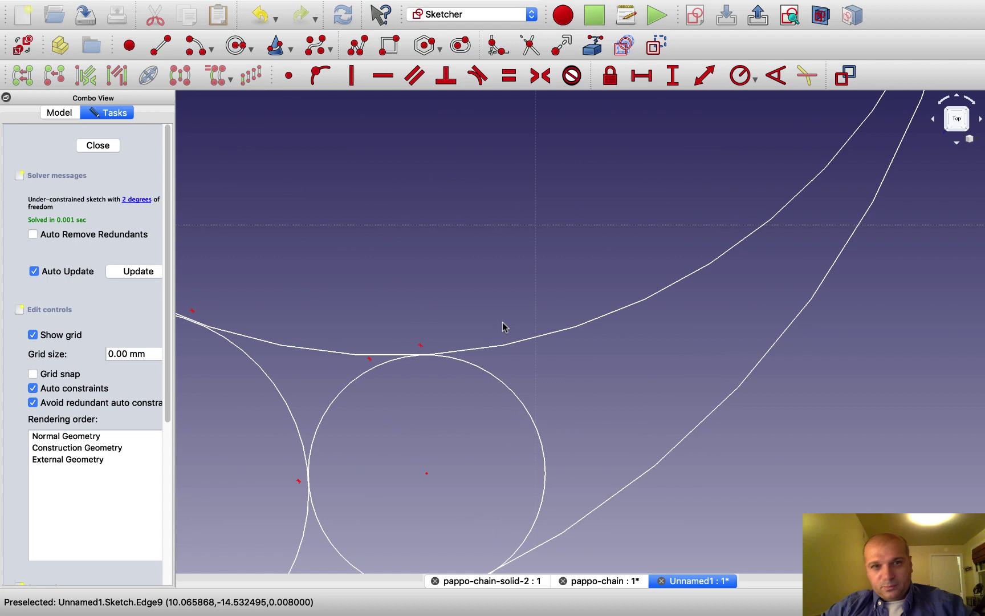
click(236, 46)
click(600, 413)
click(641, 409)
click(678, 371)
click(707, 373)
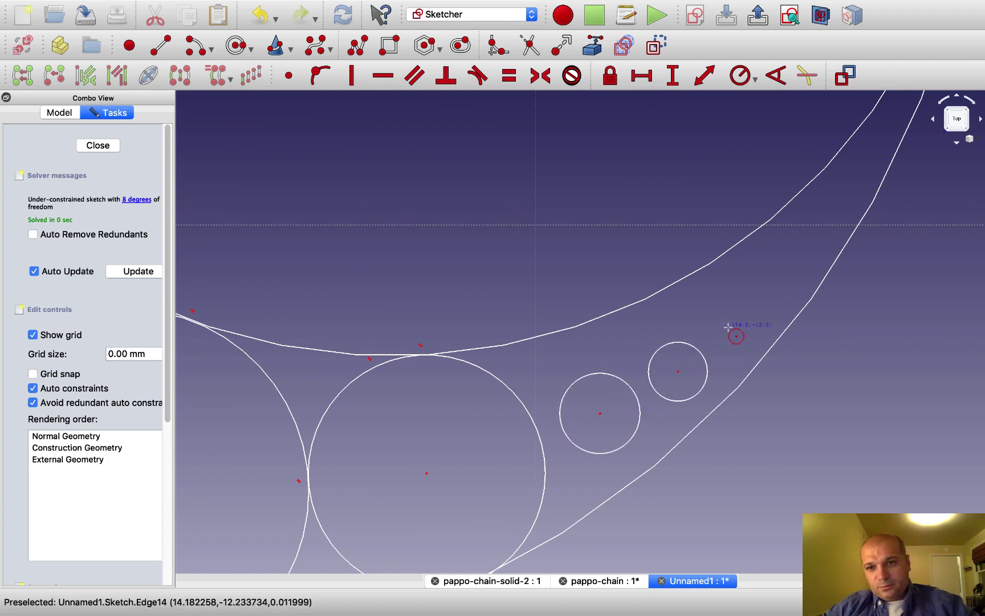
click(735, 316)
click(758, 320)
right_click(582, 385)
Step: Make the first new lower circle tangent to the third lower chain circle, the outer circle and the large inner circle
click(576, 384)
click(526, 409)
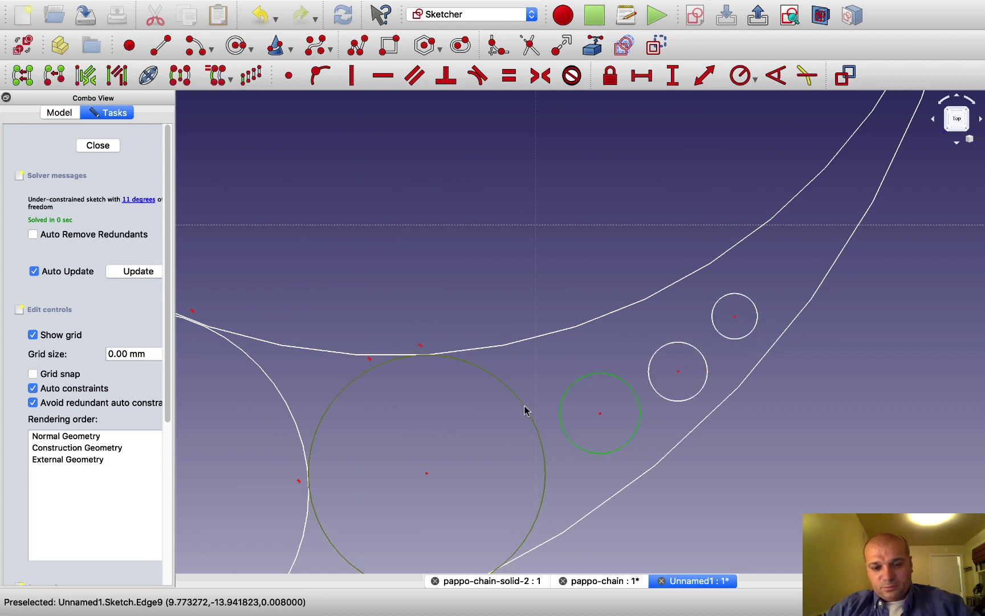
key(t)
click(614, 467)
click(622, 488)
key(t)
click(568, 359)
click(590, 319)
key(t)
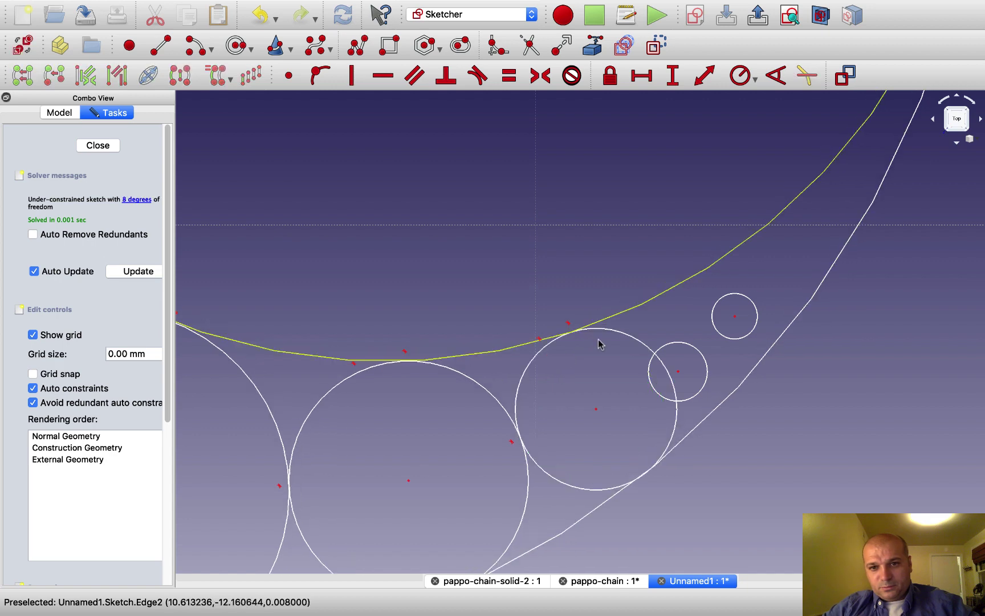
Step: Make the second new lower circle tangent to the first new lower circle, the large inner circle and the outer circle
click(675, 348)
click(631, 338)
key(t)
click(656, 296)
key(t)
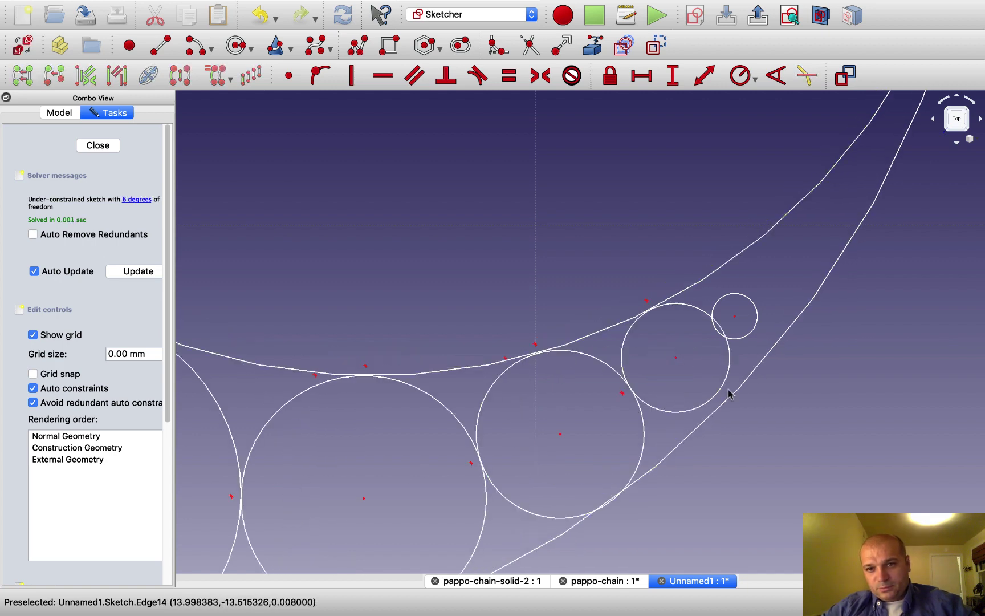
click(707, 376)
click(732, 398)
key(t)
Step: Constrain the smallest lower circle tangent to its preceding chain circle, the outer circle and the large inner circle
click(757, 323)
click(741, 348)
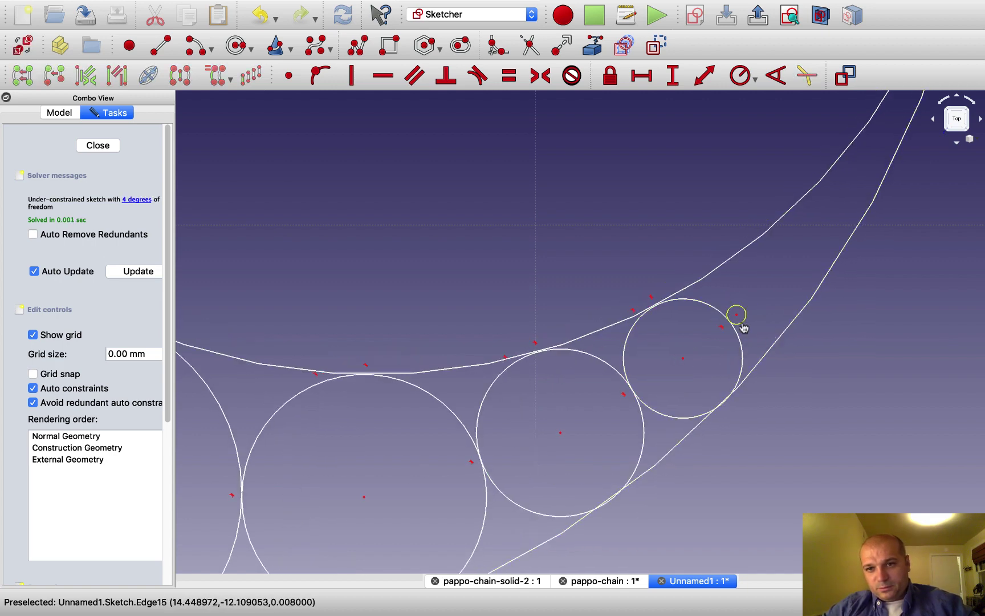
key(t)
click(757, 308)
click(733, 255)
key(t)
Step: Enlarge the leftmost chain circle centred on the horizontal axis to test how the whole tangent chain adapts
scroll(775, 387, down, 6)
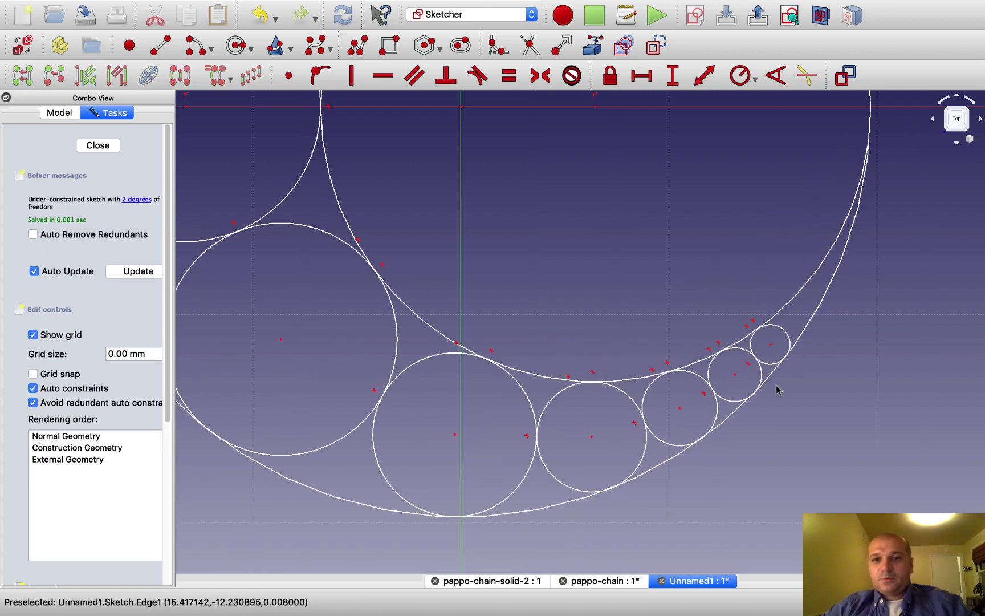
scroll(773, 432, down, 2)
scroll(773, 431, up, 2)
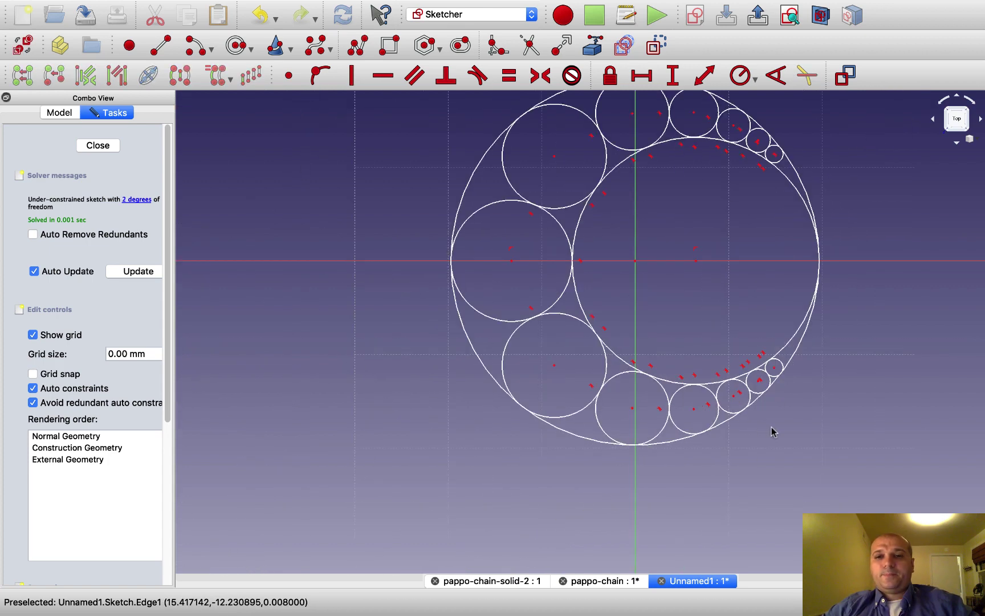
scroll(682, 488, up, 2)
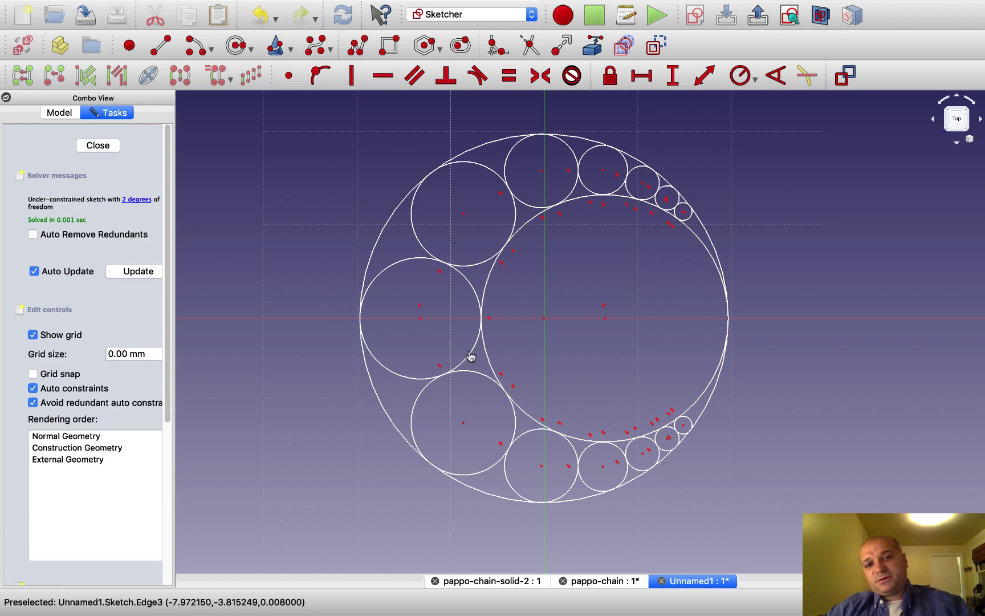
mouse_move(471, 359)
mouse_down()
mouse_move(546, 365)
mouse_move(493, 362)
mouse_move(521, 359)
mouse_up()
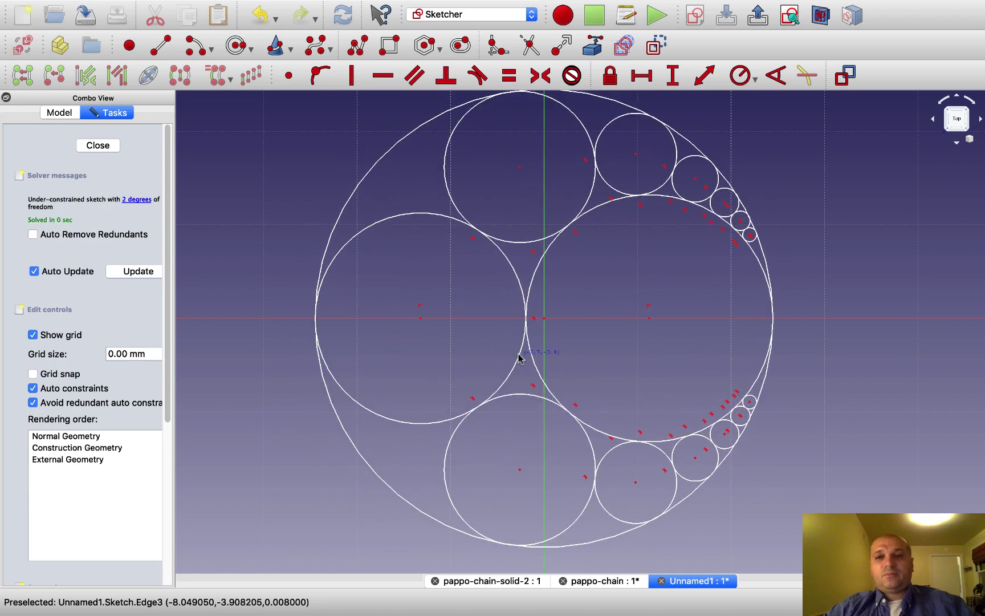
Step: View the solid model in the pappo-chain-solid-2 document for comparison and return to the sketch in Unnamed1
scroll(550, 364, down, 4)
scroll(550, 365, up, 2)
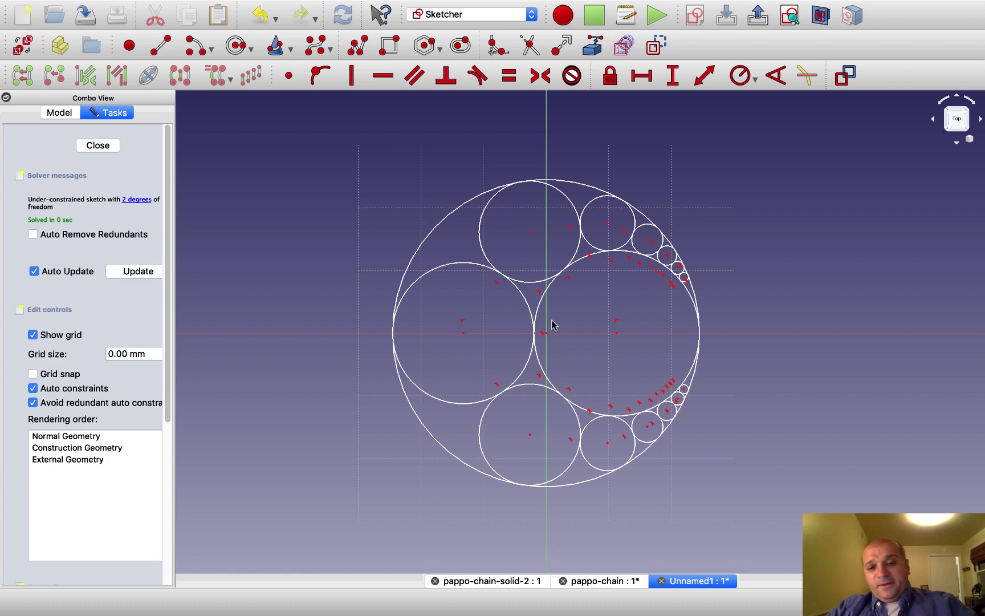
click(450, 581)
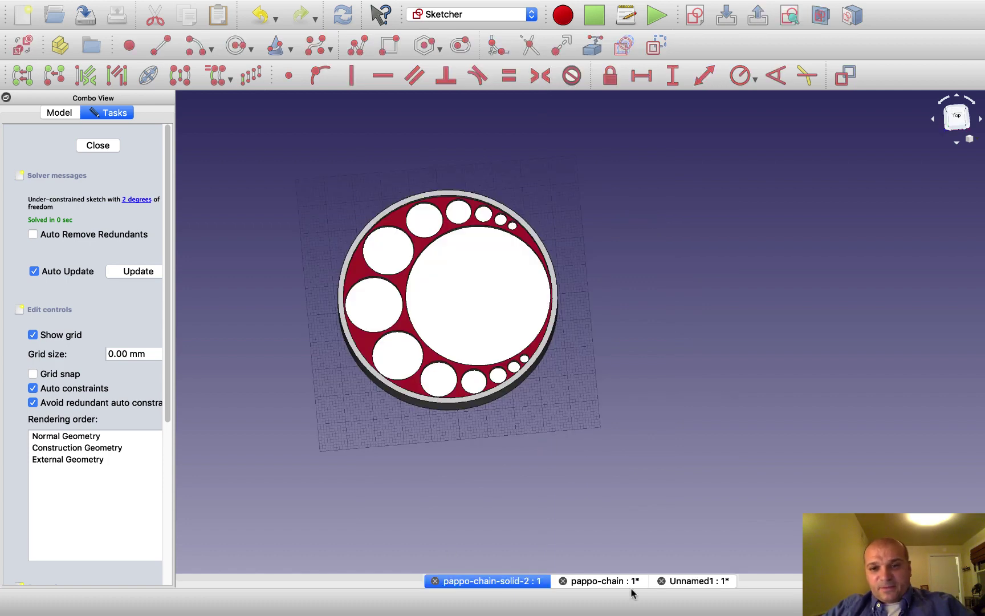
click(694, 581)
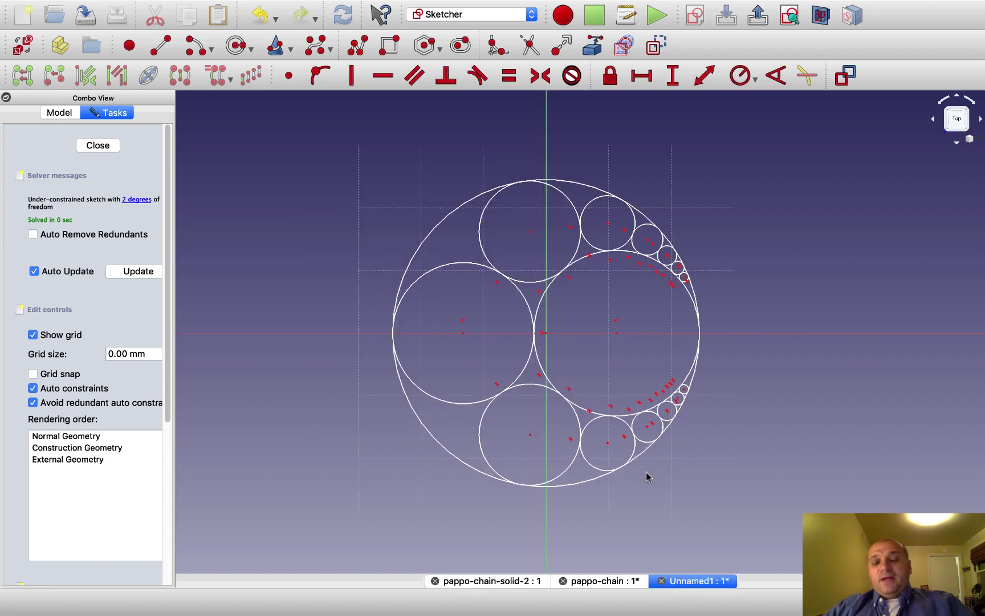